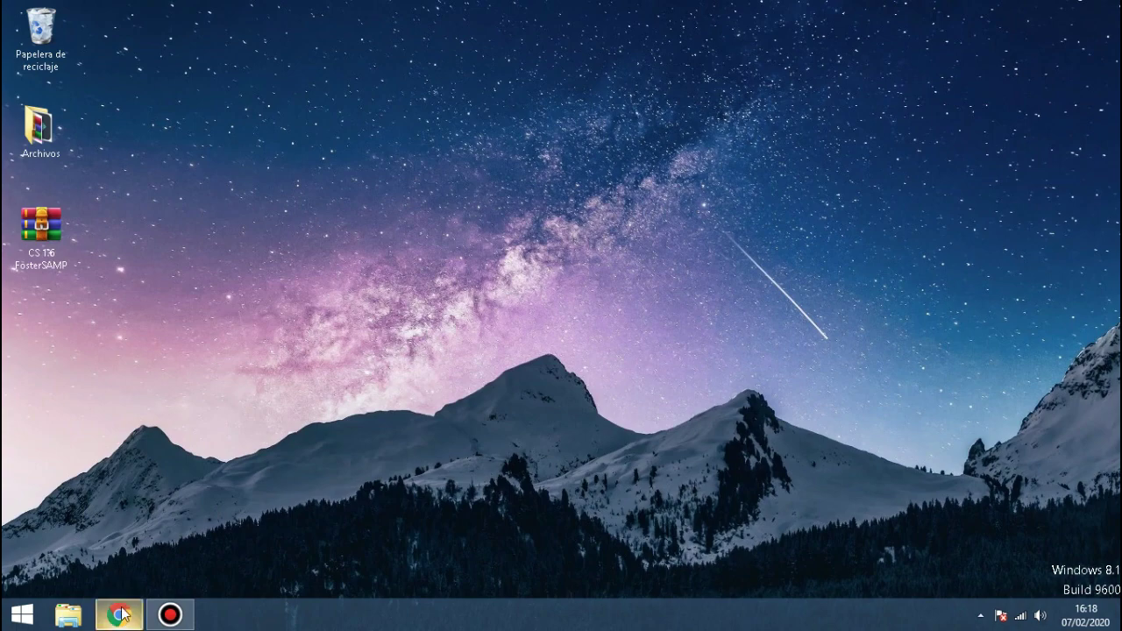
Download CS 1.6 FosterSAMP.rar from its MediaFire page to the desktop, closing the pop-up ad and replacing the existing file.
{"action": "left_click", "coordinate": [120, 614]}
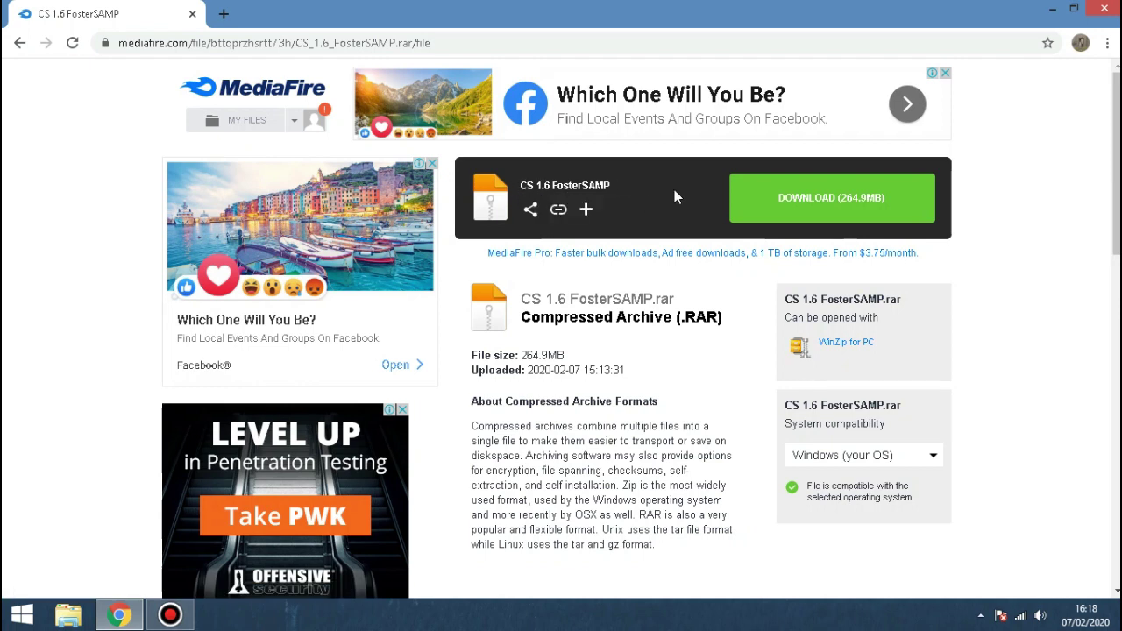
{"action": "left_click", "coordinate": [778, 203]}
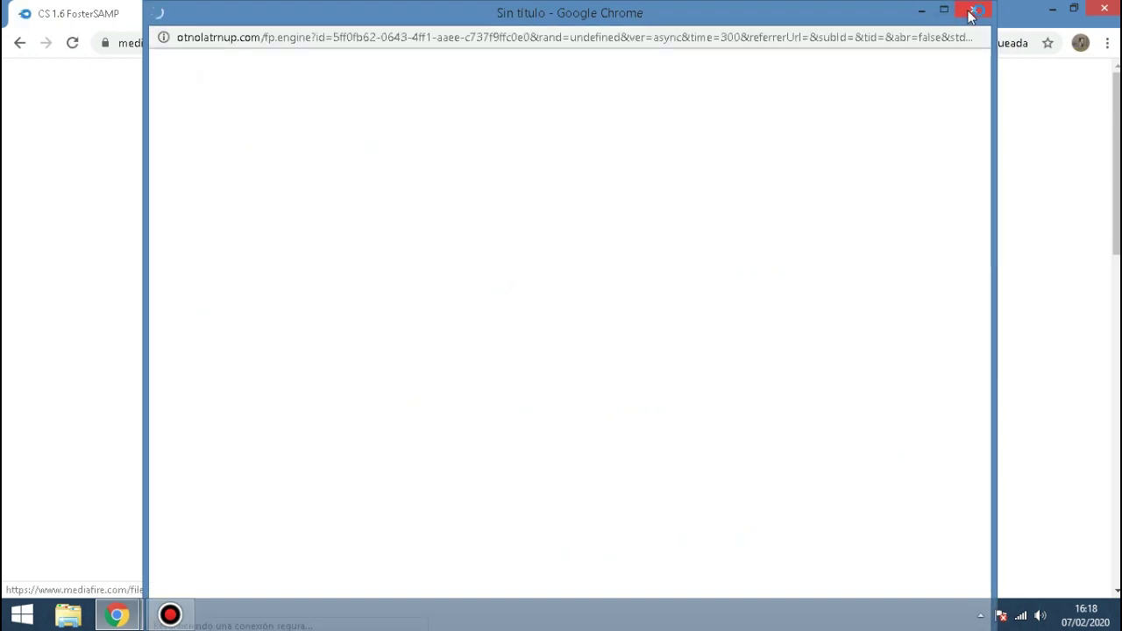
{"action": "left_click", "coordinate": [972, 13]}
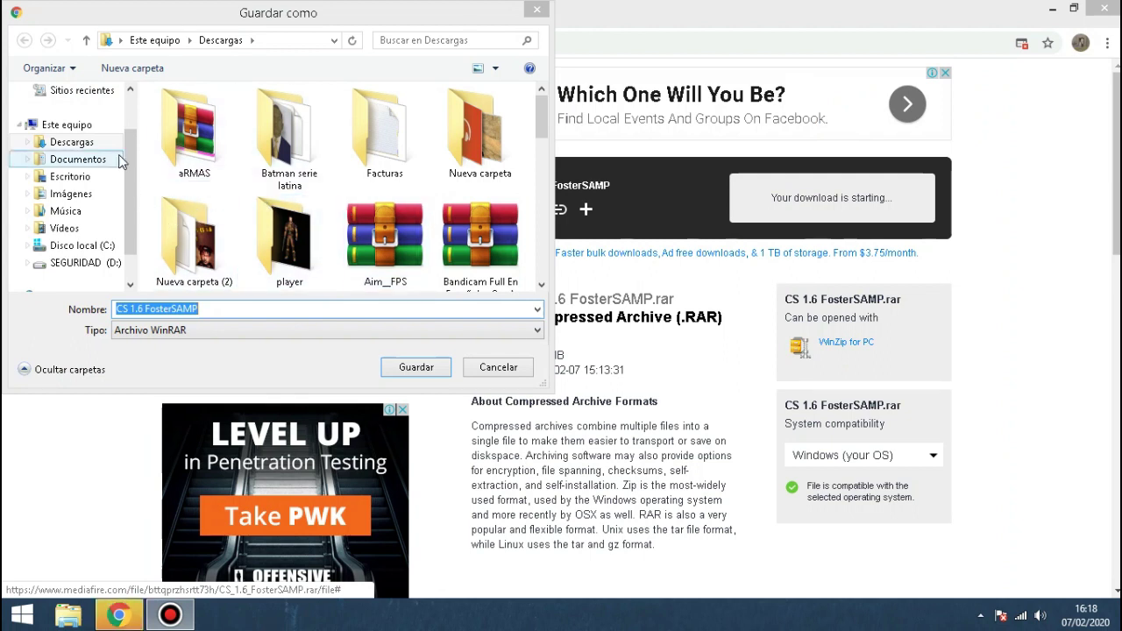
{"action": "left_click", "coordinate": [79, 176]}
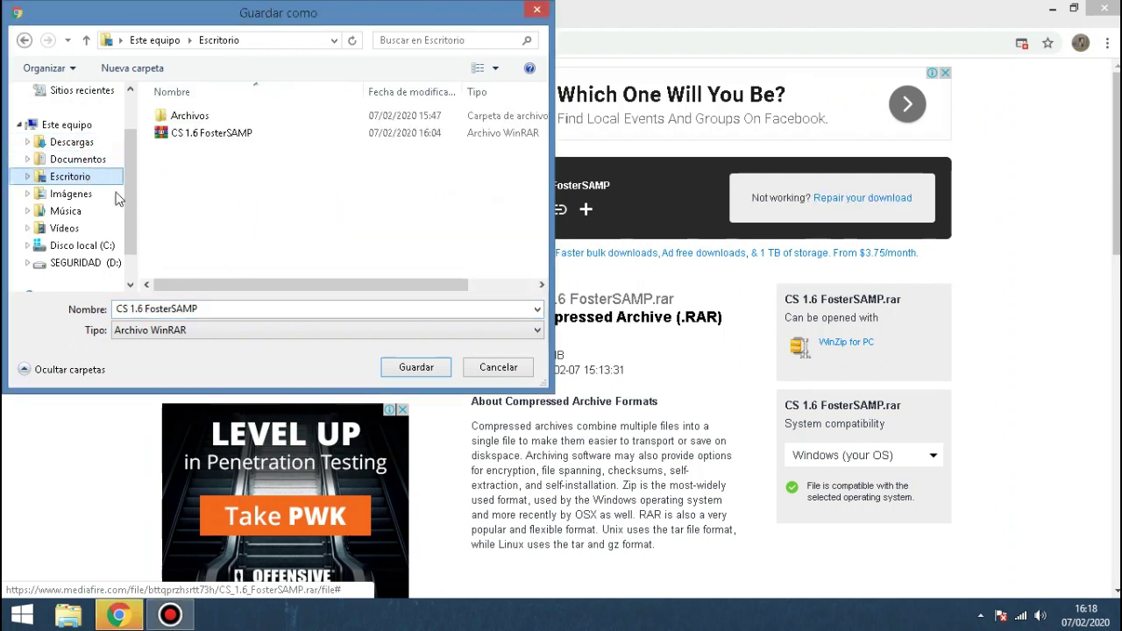
{"action": "left_click", "coordinate": [411, 366]}
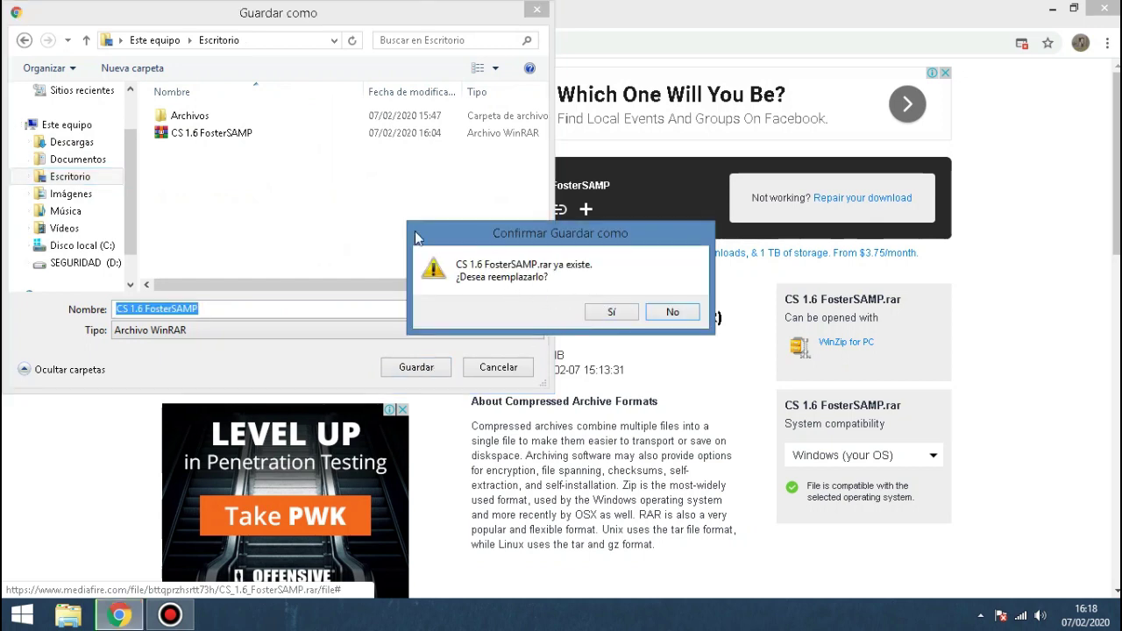
{"action": "left_click", "coordinate": [605, 315]}
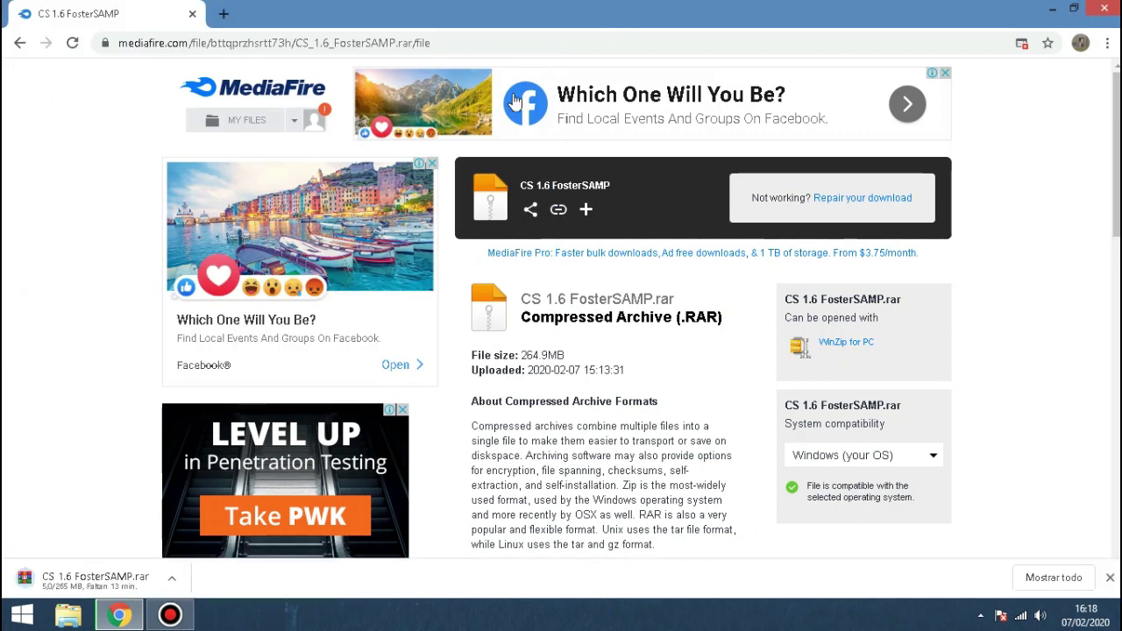
Cancel the running download of CS 1.6 FosterSAMP.rar and close the browser.
{"action": "right_click", "coordinate": [123, 575]}
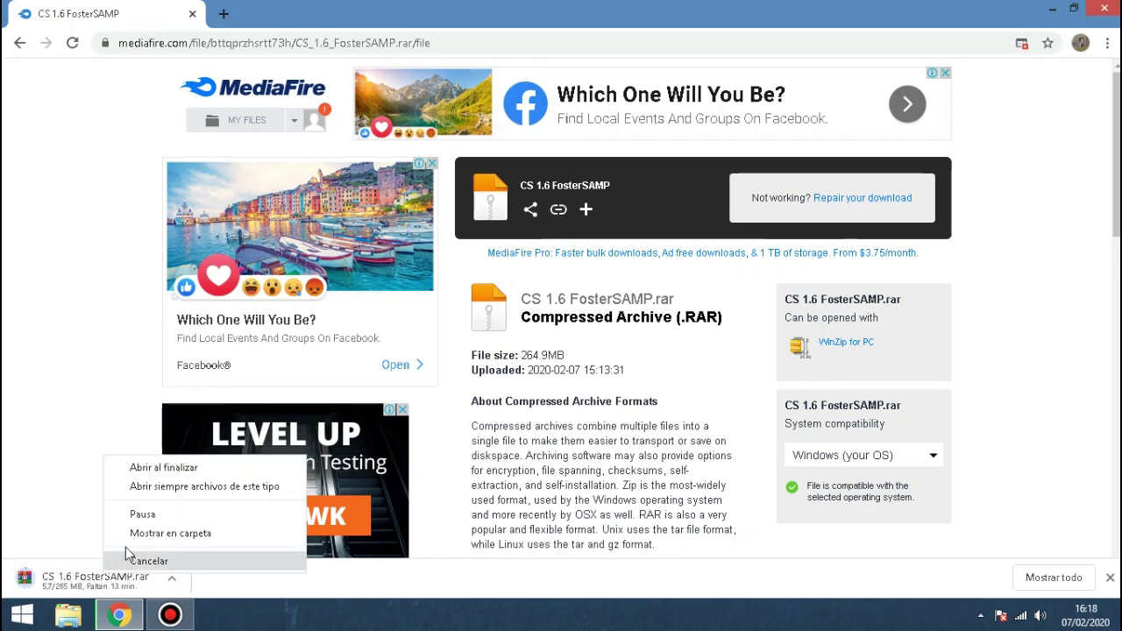
{"action": "left_click", "coordinate": [140, 558]}
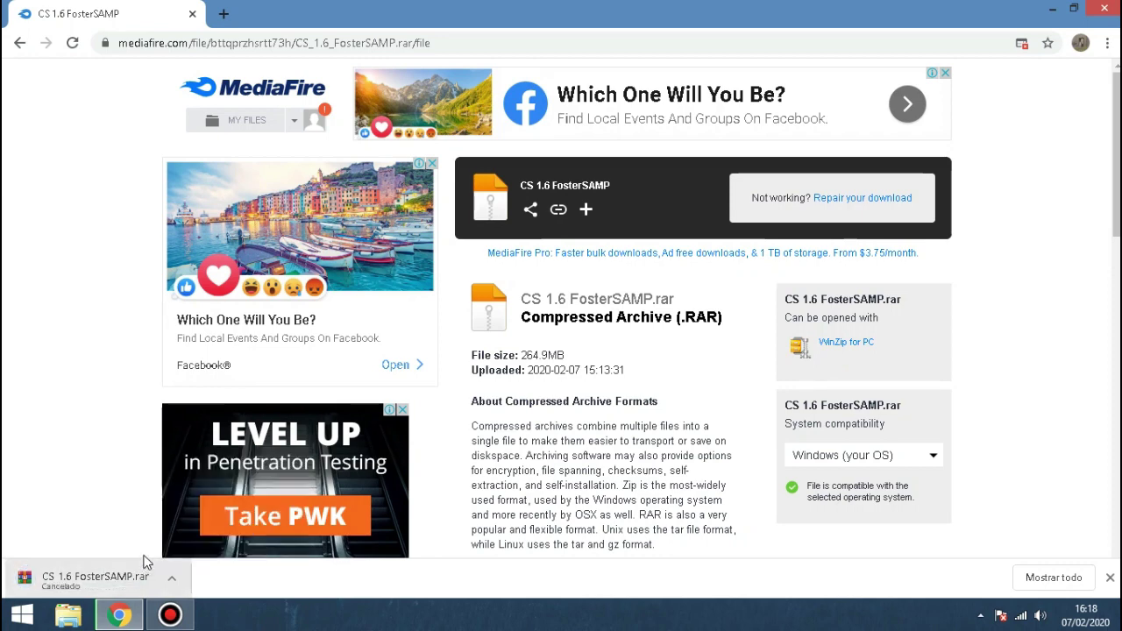
{"action": "left_click", "coordinate": [1106, 9]}
Extract the CS 1.6 FosterSAMP archive directly onto the desktop.
{"action": "left_click_drag", "start_coordinate": [40, 244], "coordinate": [276, 250]}
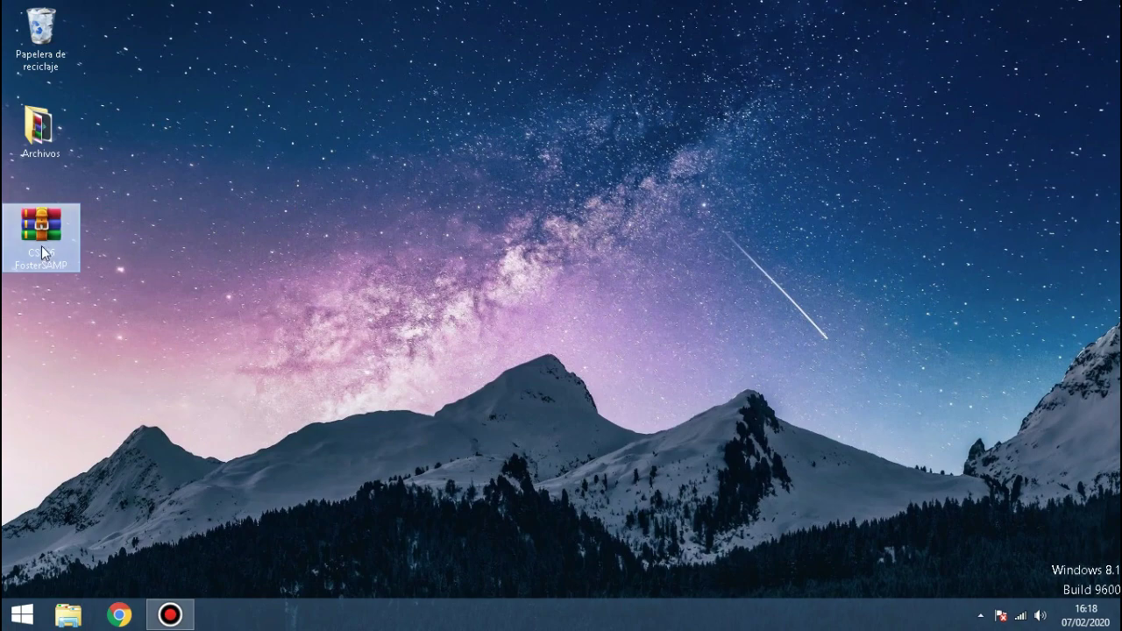
{"action": "right_click", "coordinate": [43, 242]}
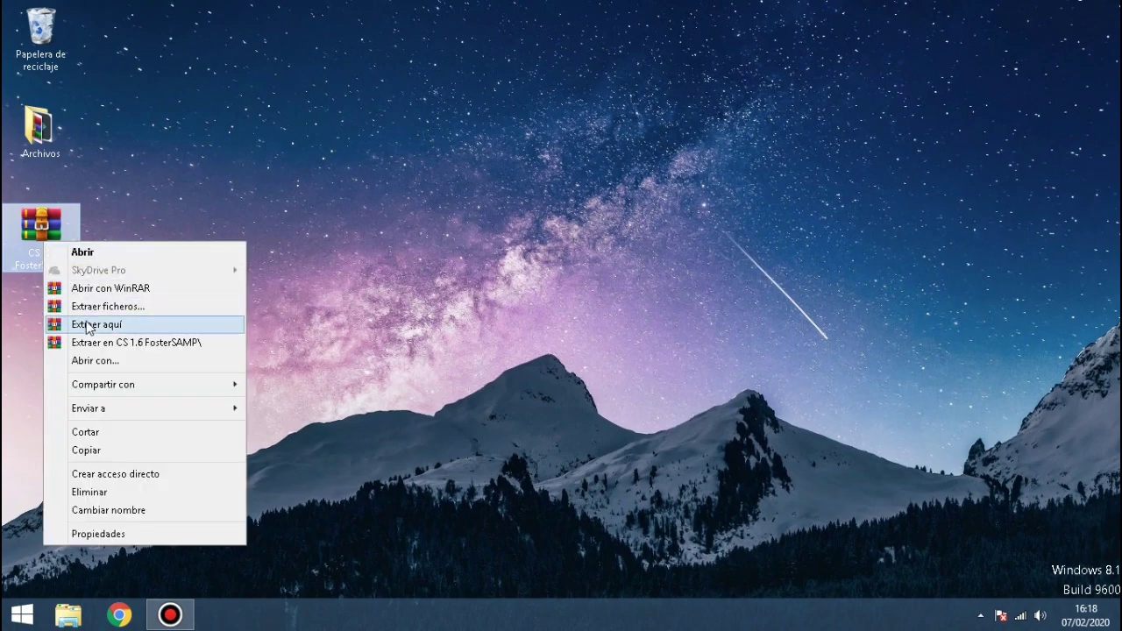
{"action": "left_click", "coordinate": [86, 323]}
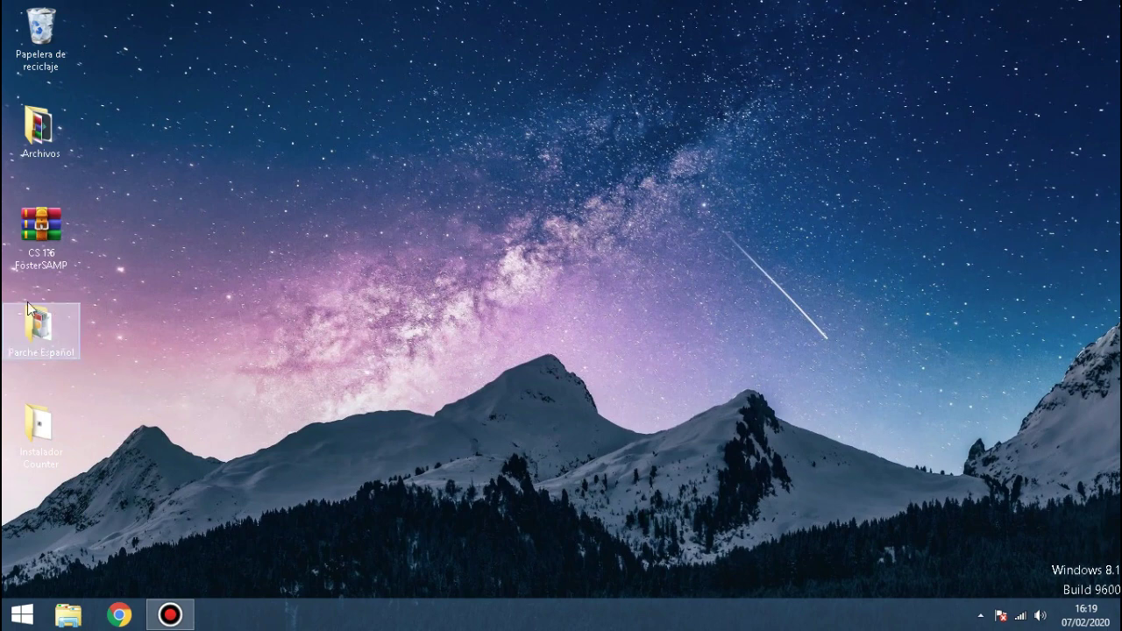
{"action": "left_click_drag", "start_coordinate": [22, 305], "coordinate": [40, 325]}
{"action": "mouse_move", "coordinate": [55, 367]}
{"action": "left_mouse_down"}
{"action": "mouse_move", "coordinate": [68, 376]}
{"action": "mouse_move", "coordinate": [9, 318]}
{"action": "mouse_move", "coordinate": [26, 294]}
{"action": "mouse_move", "coordinate": [12, 290]}
{"action": "mouse_move", "coordinate": [53, 377]}
{"action": "left_mouse_up"}
{"action": "left_click_drag", "start_coordinate": [79, 415], "coordinate": [66, 372]}
{"action": "left_click", "coordinate": [66, 372]}
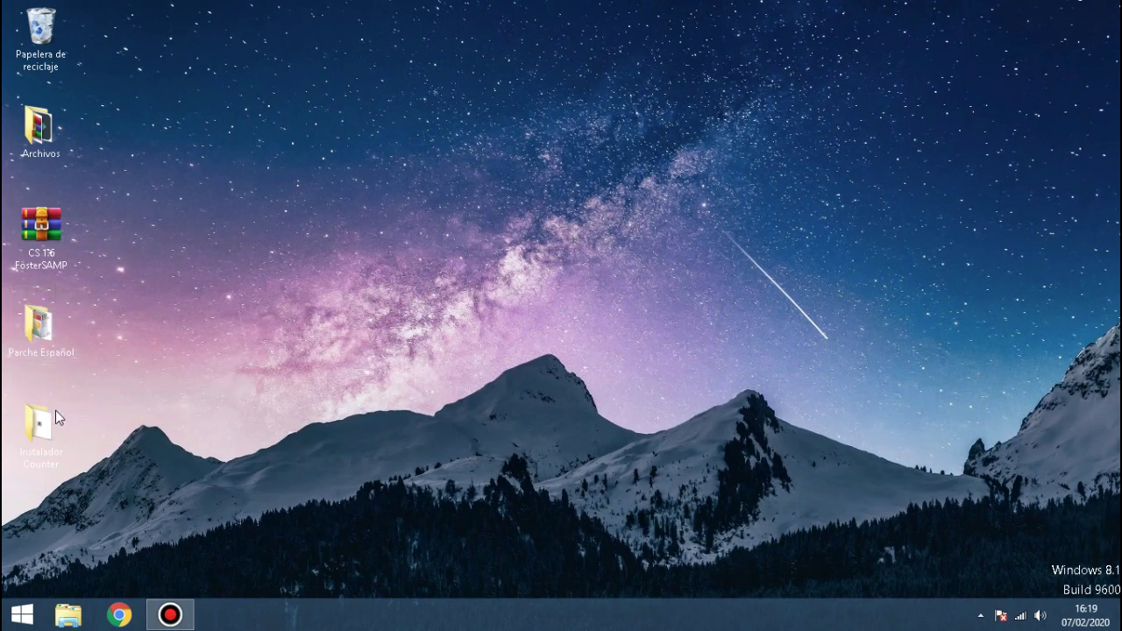
Run Instalador from the Instalador Counter folder as administrator, allow it to make changes, and close the folder window.
{"action": "double_click", "coordinate": [51, 424]}
{"action": "left_click_drag", "start_coordinate": [743, 213], "coordinate": [791, 186]}
{"action": "right_click", "coordinate": [789, 178]}
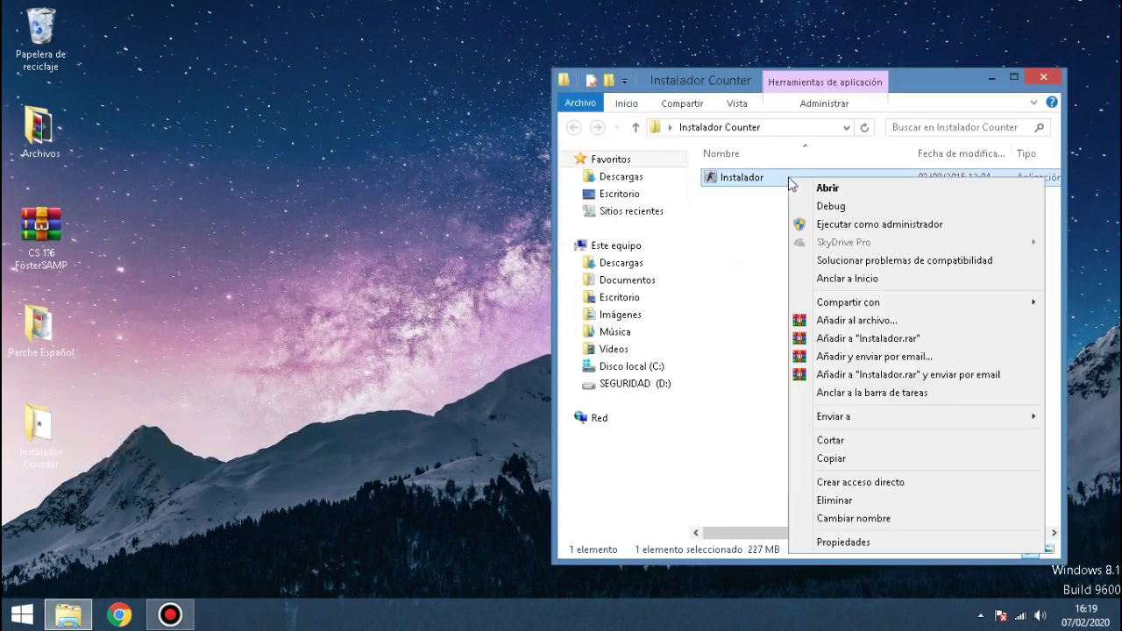
{"action": "left_click", "coordinate": [841, 224]}
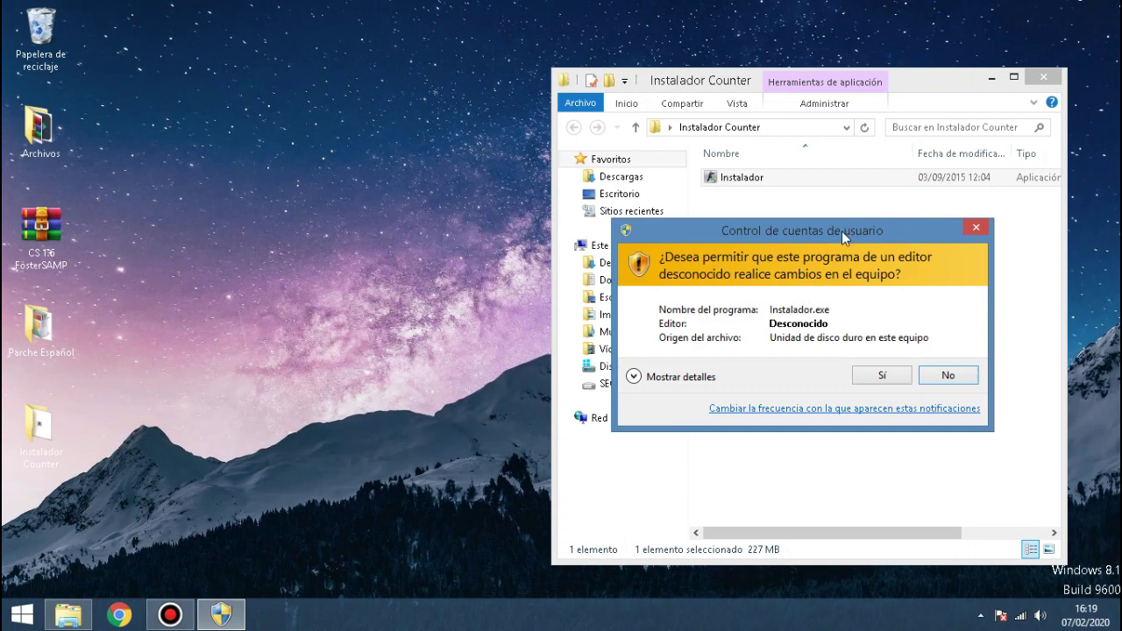
{"action": "left_click_drag", "start_coordinate": [841, 231], "coordinate": [509, 211]}
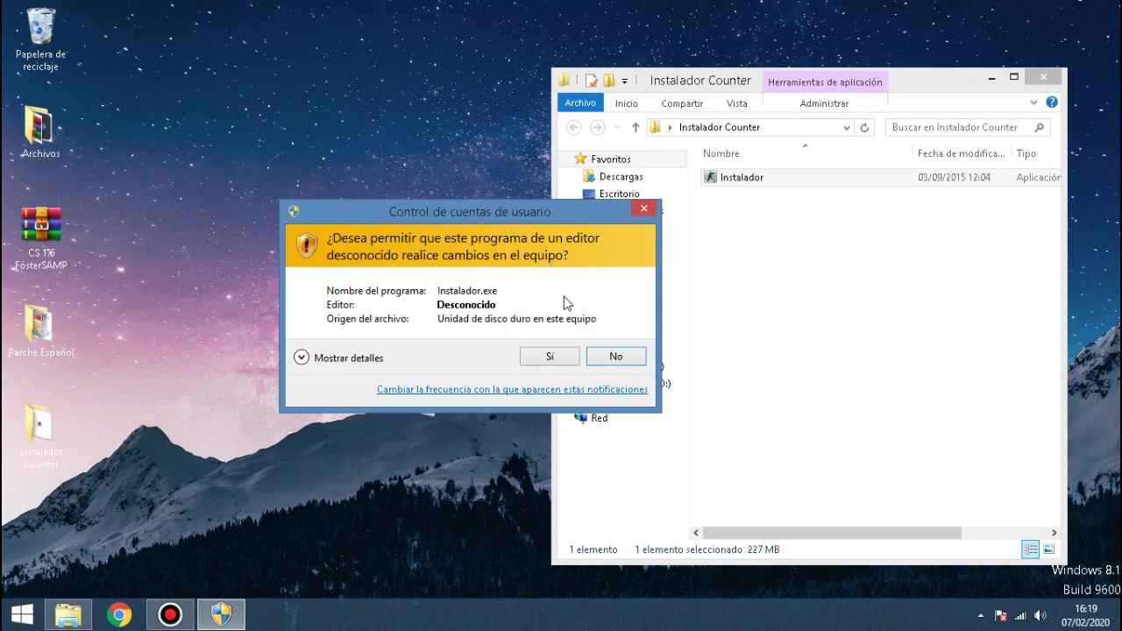
{"action": "left_click", "coordinate": [550, 358]}
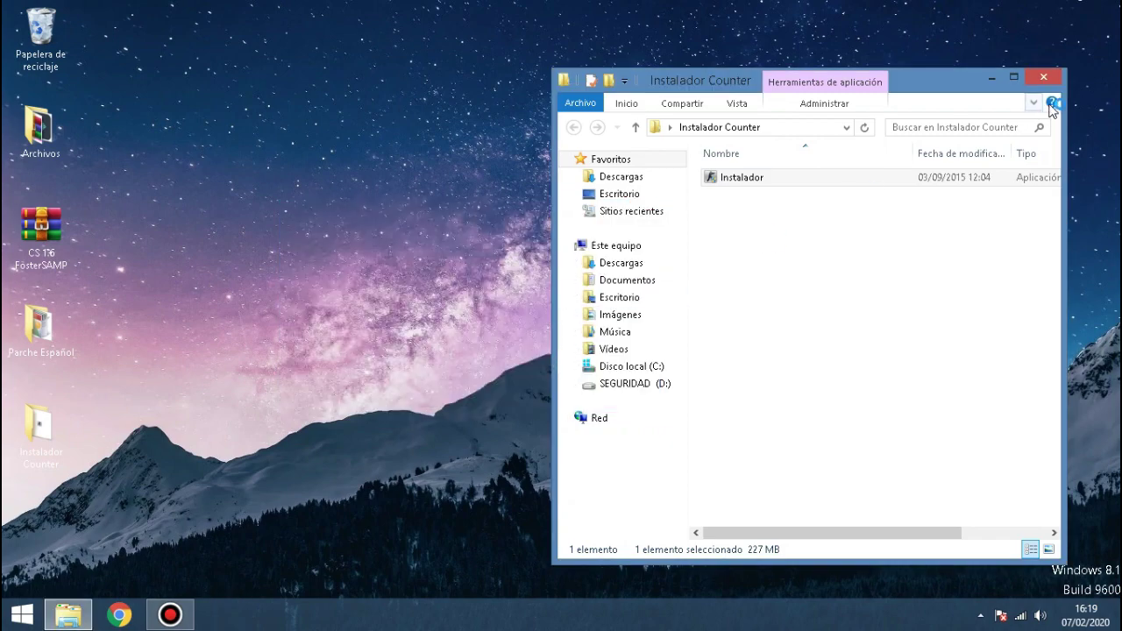
{"action": "left_click", "coordinate": [1044, 79]}
{"action": "left_click", "coordinate": [1043, 79]}
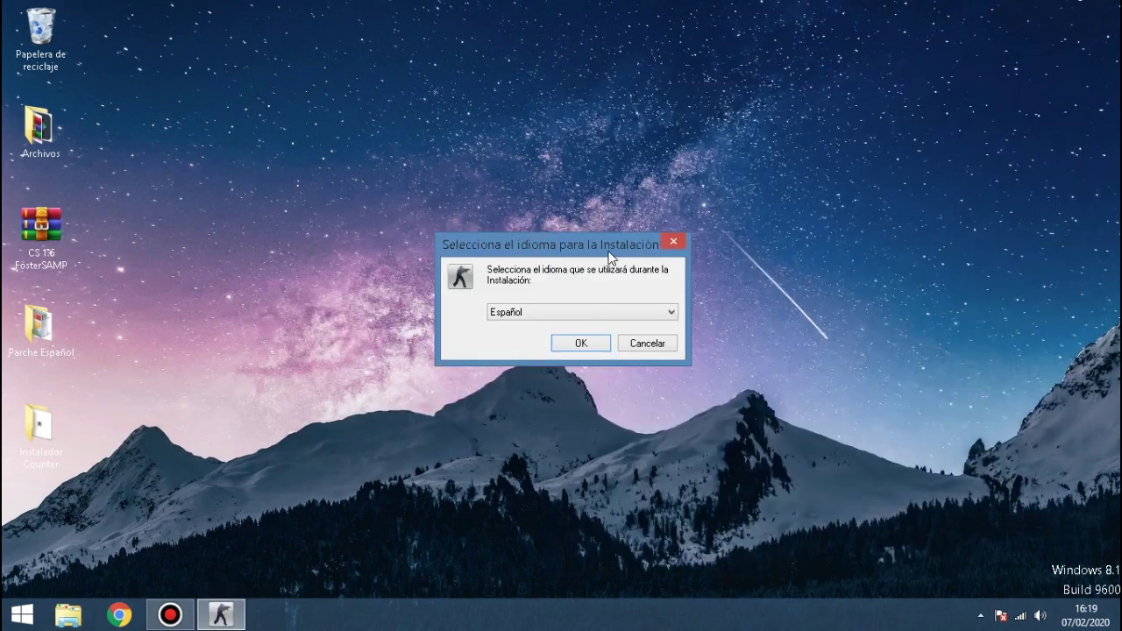
Confirm Español as the installation language and proceed past the setup wizard's welcome page.
{"action": "left_click", "coordinate": [589, 307]}
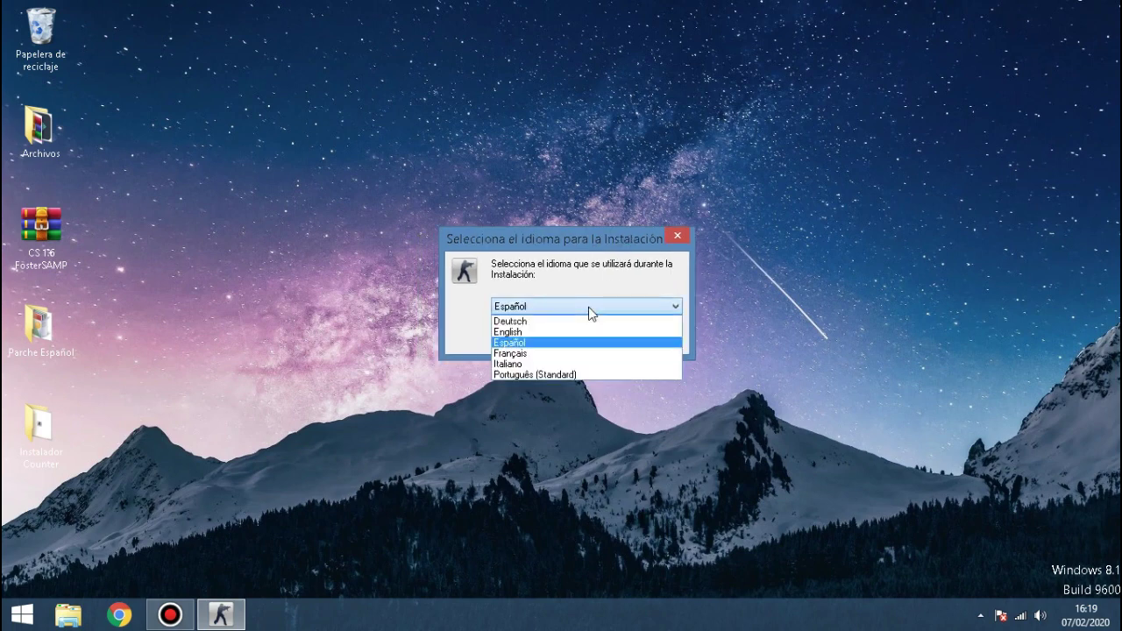
{"action": "left_click", "coordinate": [588, 307]}
{"action": "left_click", "coordinate": [588, 307]}
{"action": "left_click", "coordinate": [589, 303]}
{"action": "left_click", "coordinate": [588, 304]}
{"action": "left_click", "coordinate": [588, 303]}
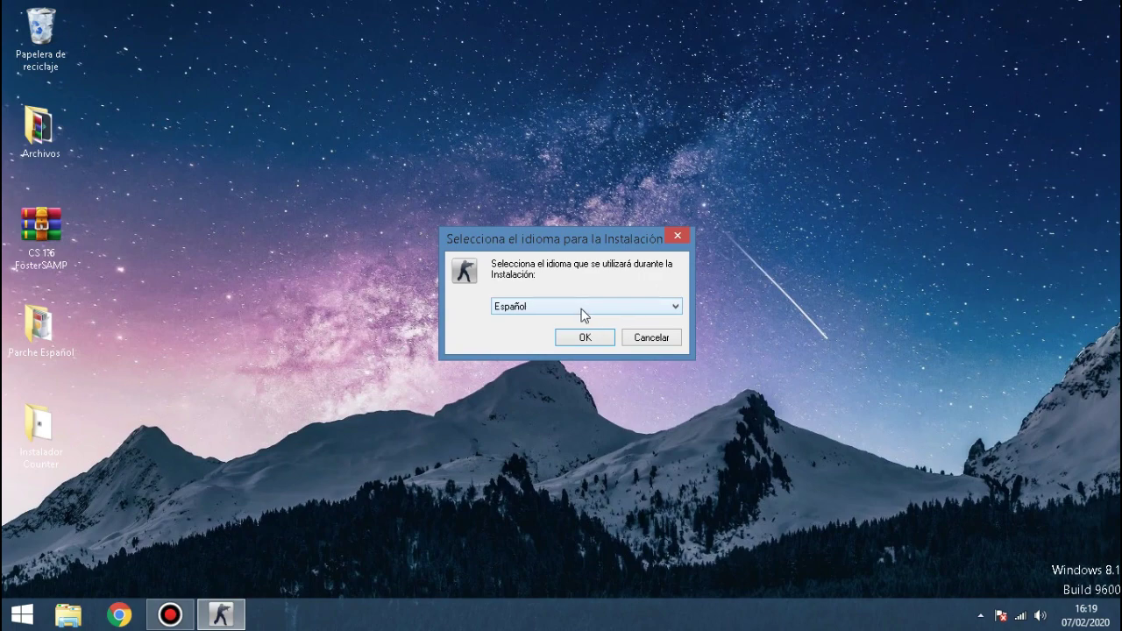
{"action": "left_click", "coordinate": [586, 339]}
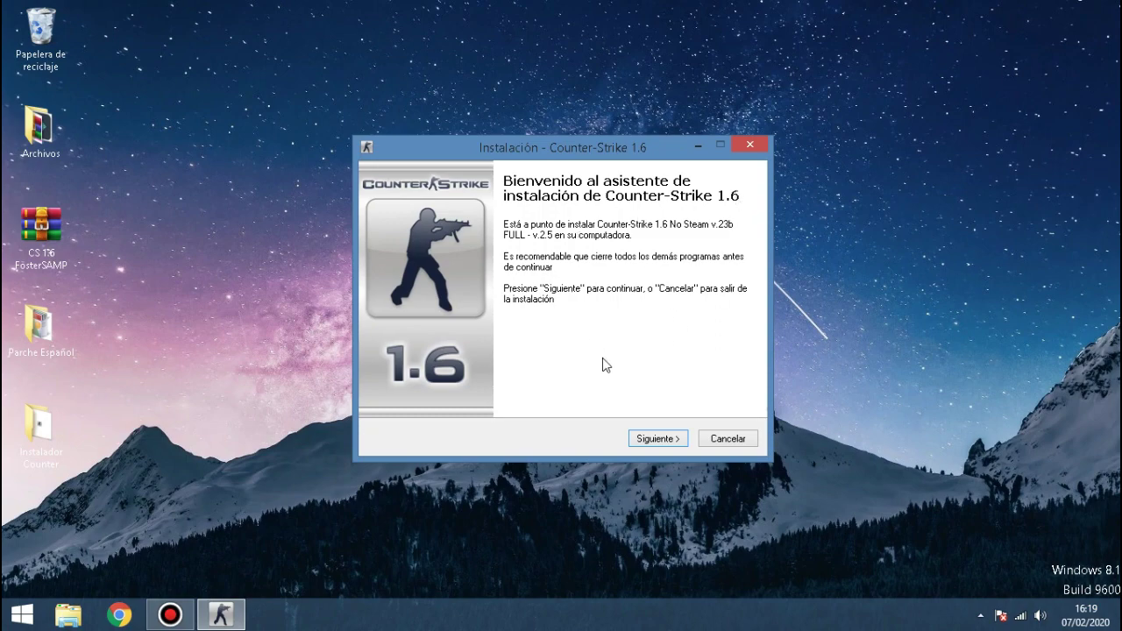
{"action": "left_click", "coordinate": [658, 439]}
{"action": "left_click", "coordinate": [658, 439]}
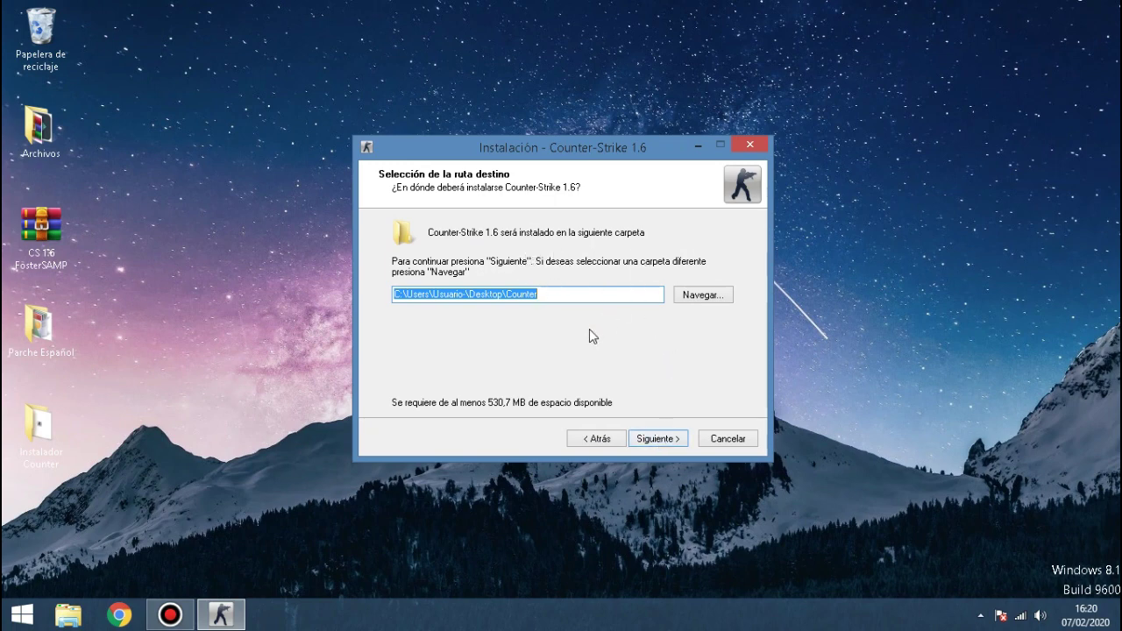
Set the installation destination to C:\Program Files (x86)\Counter-Strike 1.6 by browsing to the Program Files (x86) folder.
{"action": "left_click", "coordinate": [697, 296]}
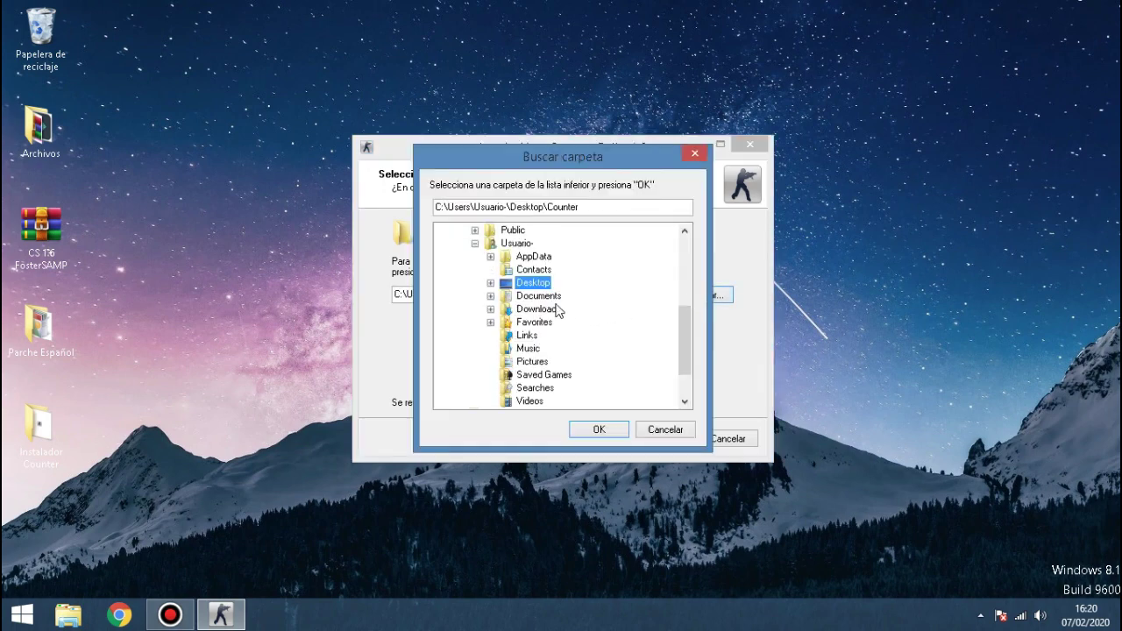
{"action": "left_click", "coordinate": [474, 249]}
{"action": "scroll", "coordinate": [488, 282], "scroll_direction": "up", "scroll_amount": 2}
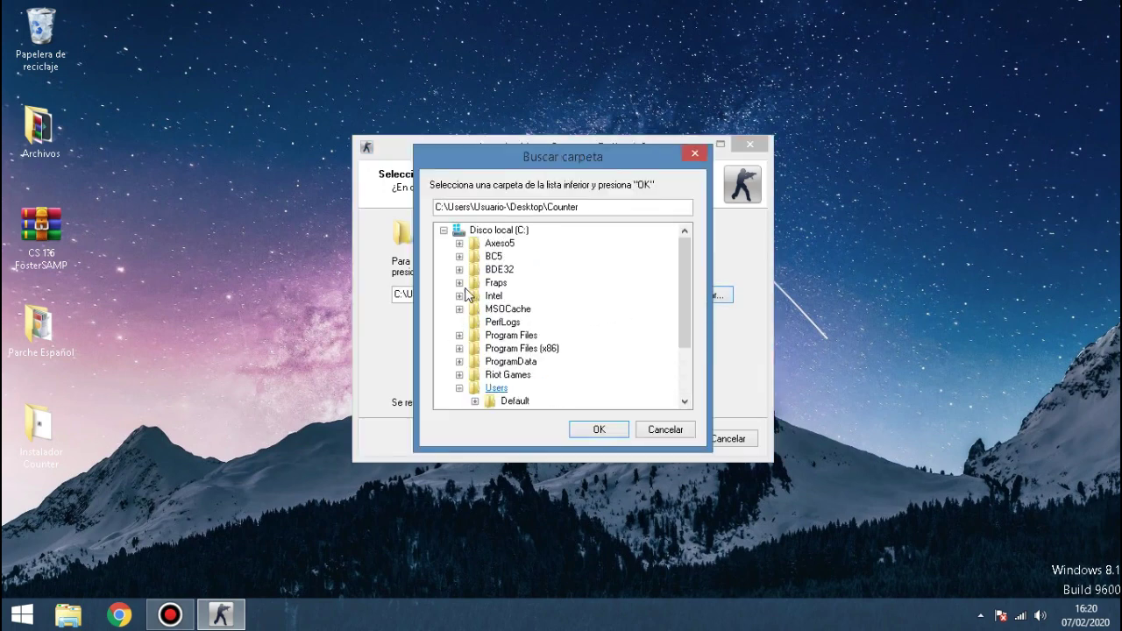
{"action": "double_click", "coordinate": [460, 231]}
{"action": "double_click", "coordinate": [461, 231]}
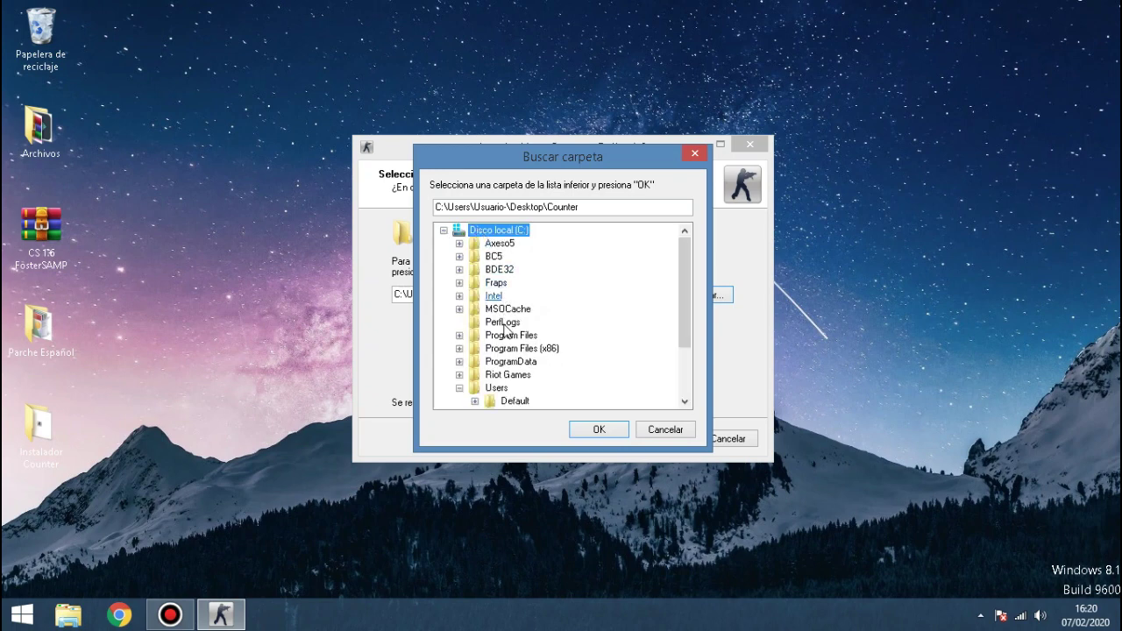
{"action": "double_click", "coordinate": [507, 349]}
{"action": "left_click", "coordinate": [589, 429]}
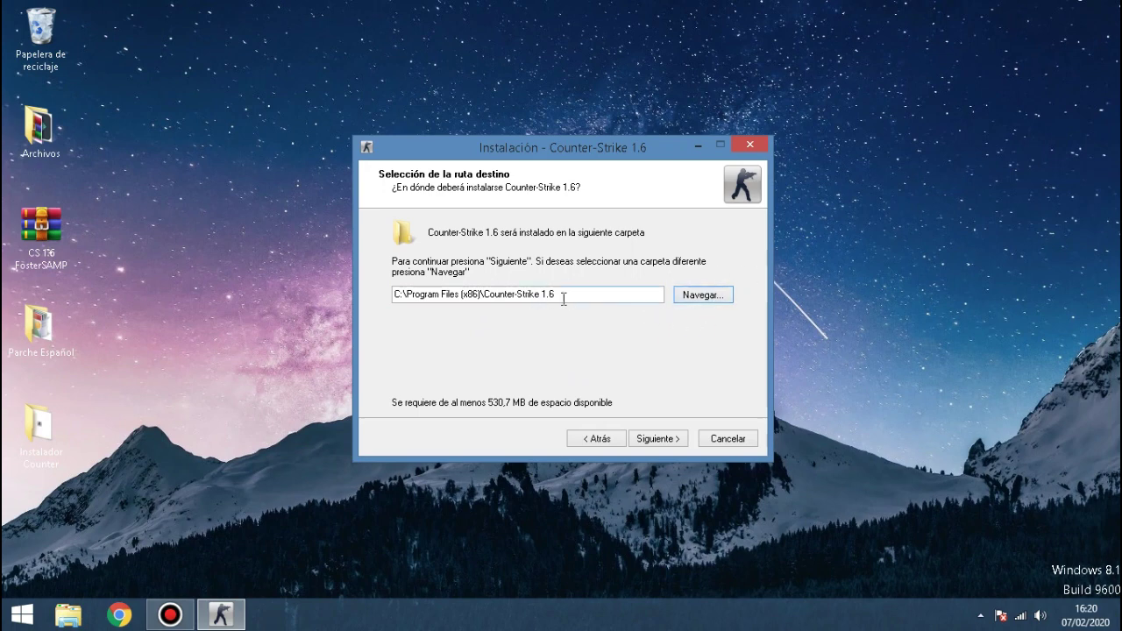
{"action": "left_click_drag", "start_coordinate": [569, 298], "coordinate": [392, 296]}
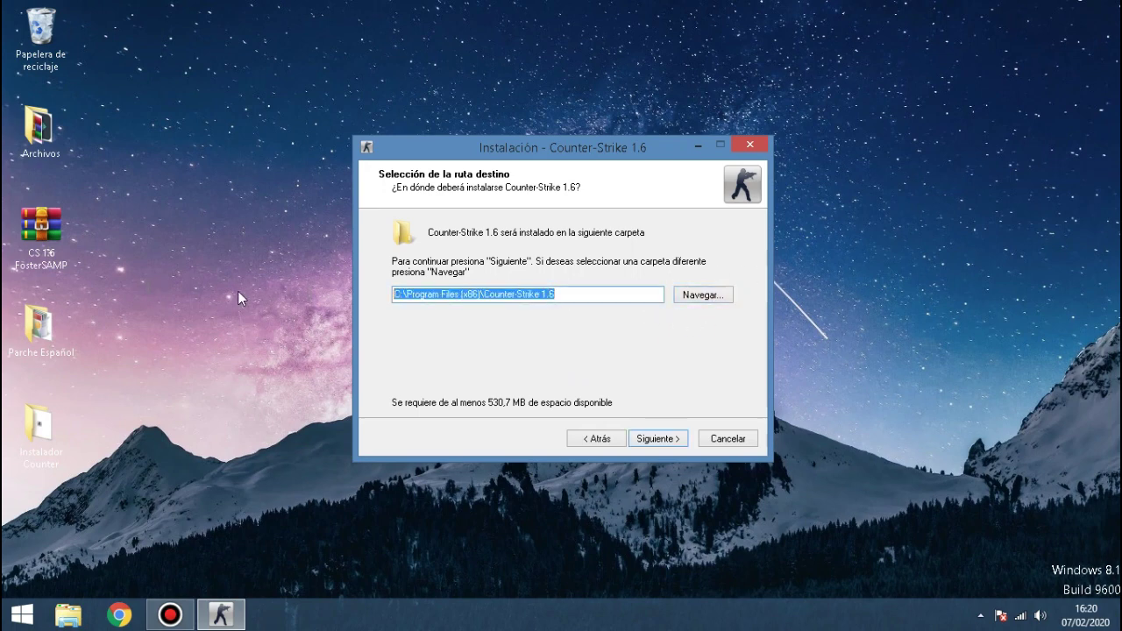
{"action": "left_click", "coordinate": [445, 294]}
{"action": "left_click", "coordinate": [505, 295]}
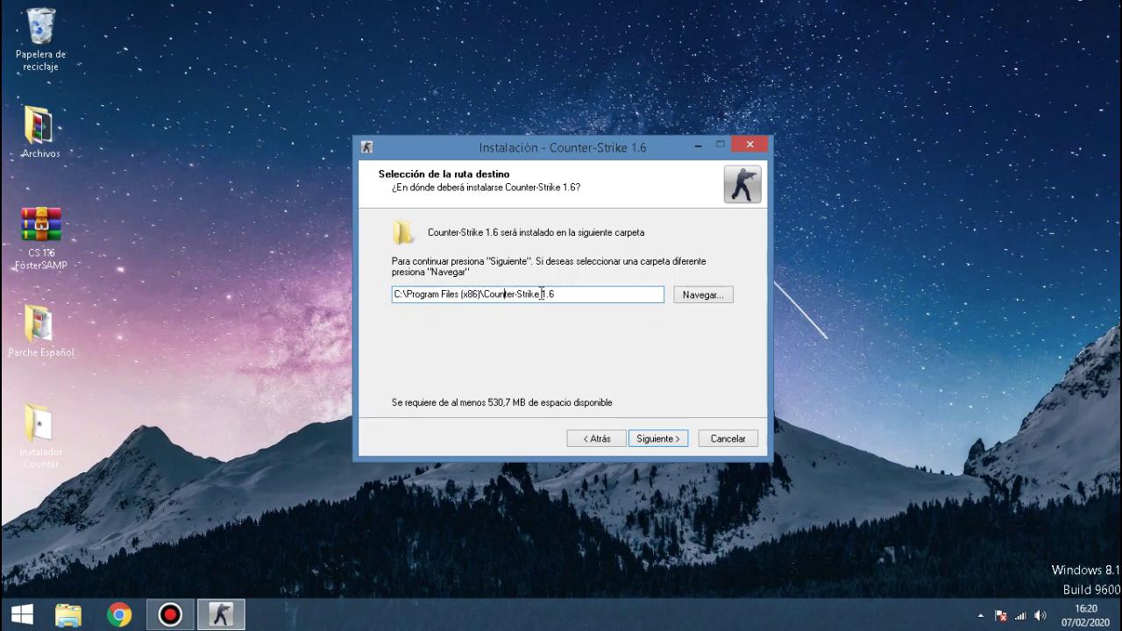
Accept the destination, the Counter-Strike 1.6 Start menu folder and the desktop icon task, and start the installation.
{"action": "left_click", "coordinate": [649, 442]}
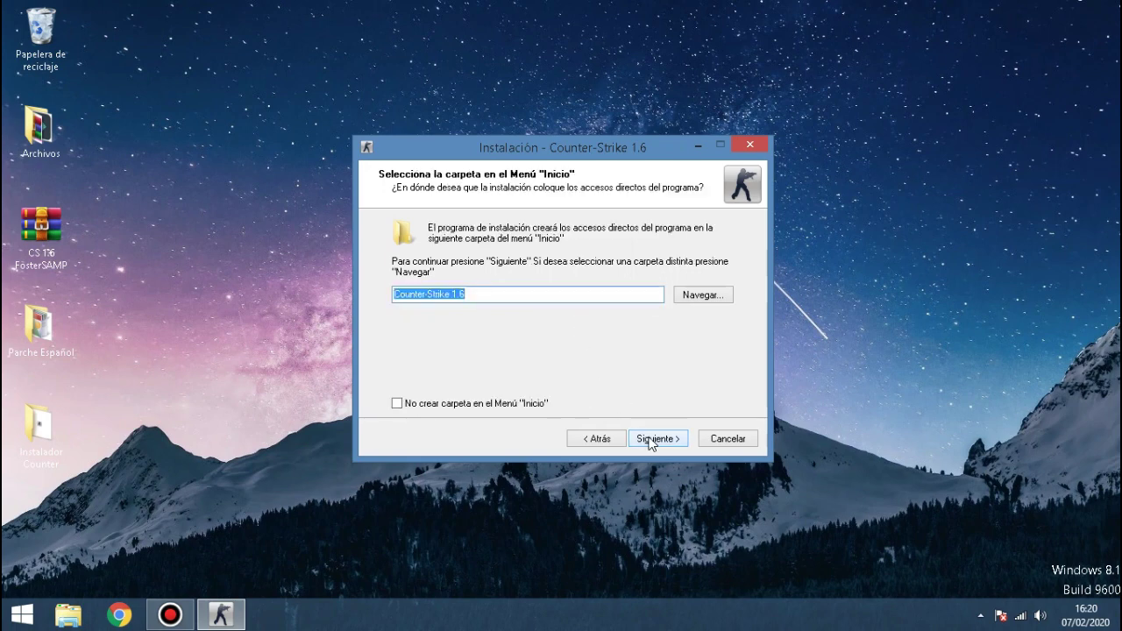
{"action": "left_click", "coordinate": [650, 439]}
{"action": "left_click", "coordinate": [650, 438]}
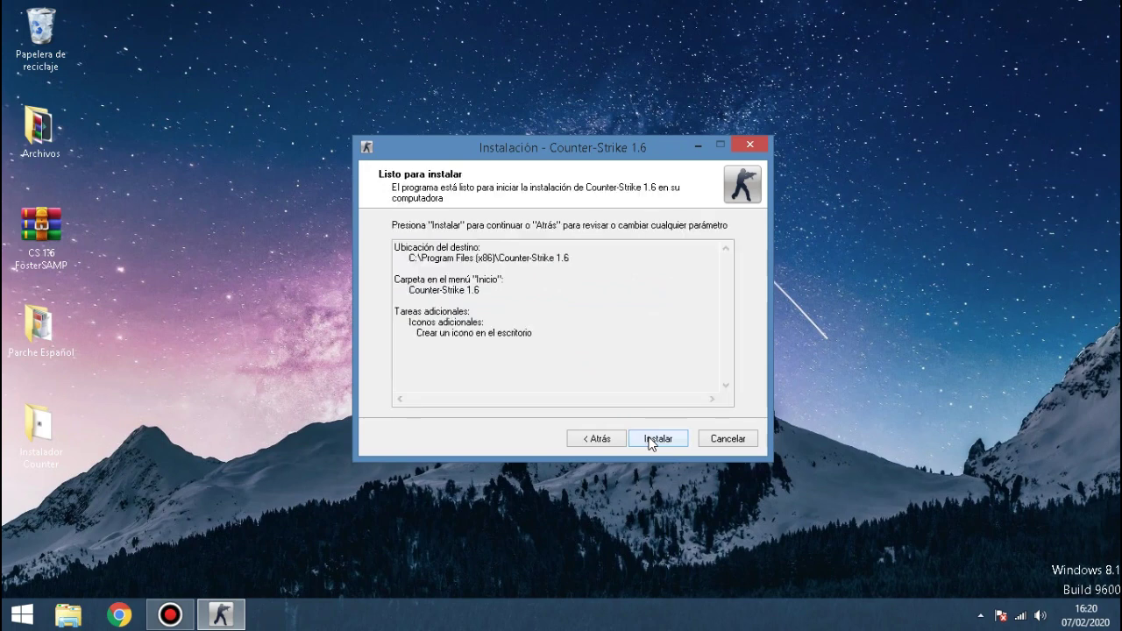
{"action": "left_click", "coordinate": [650, 441]}
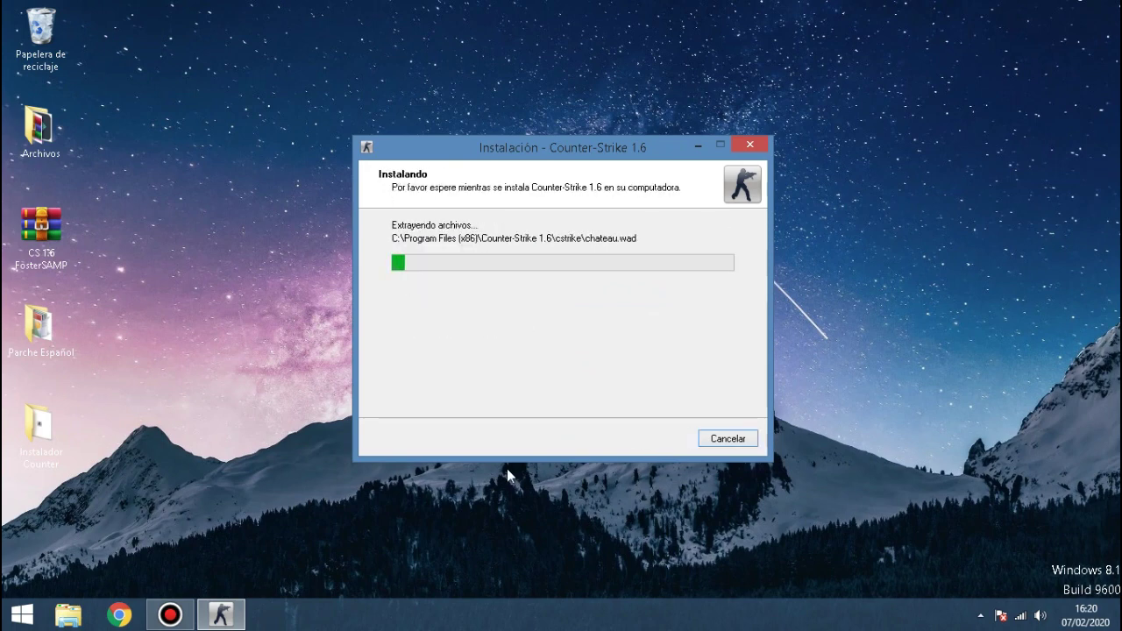
{"action": "left_click", "coordinate": [176, 614]}
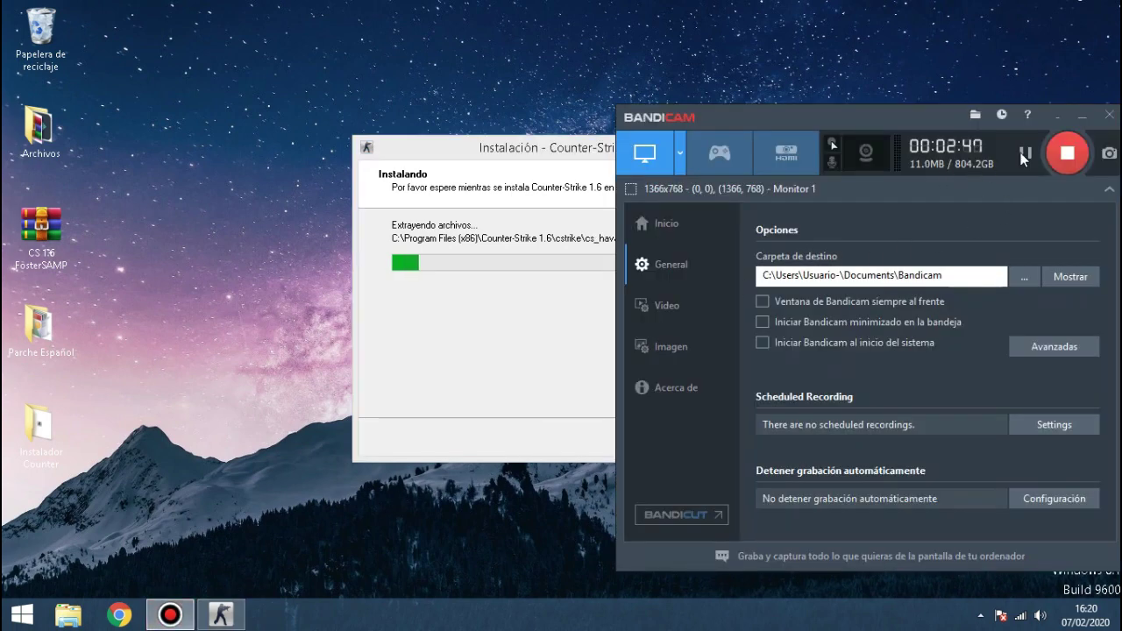
{"action": "left_click", "coordinate": [1072, 115]}
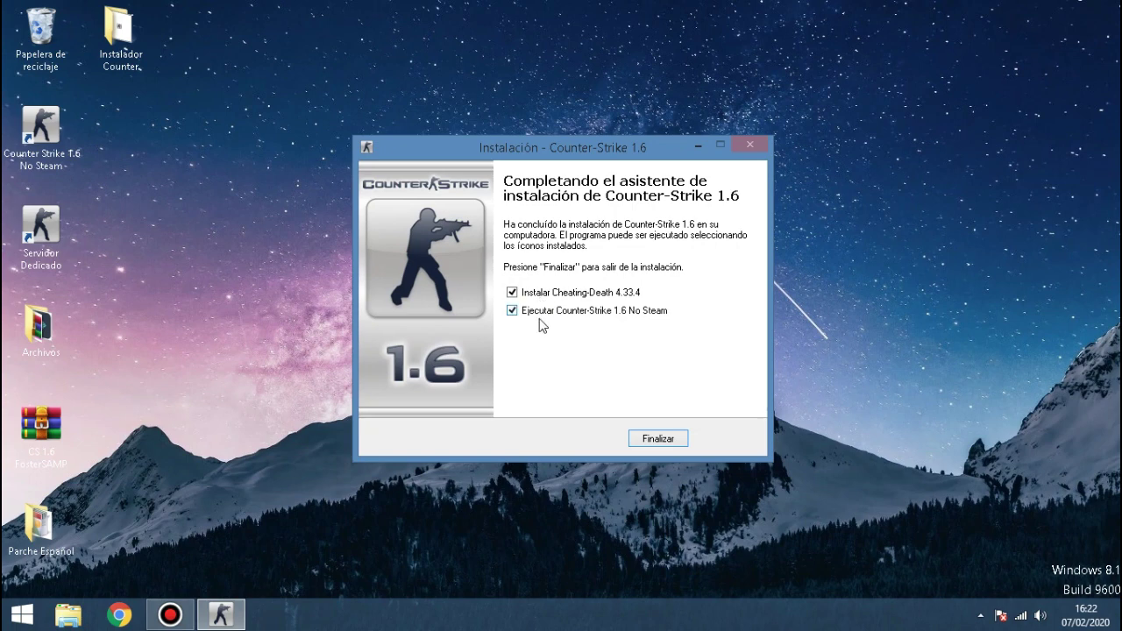
Finish the setup wizard with installing Cheating-Death 4.33.4 and running Counter-Strike 1.6 No Steam both turned off.
{"action": "left_click", "coordinate": [512, 310]}
{"action": "left_click", "coordinate": [512, 292]}
{"action": "left_click", "coordinate": [653, 438]}
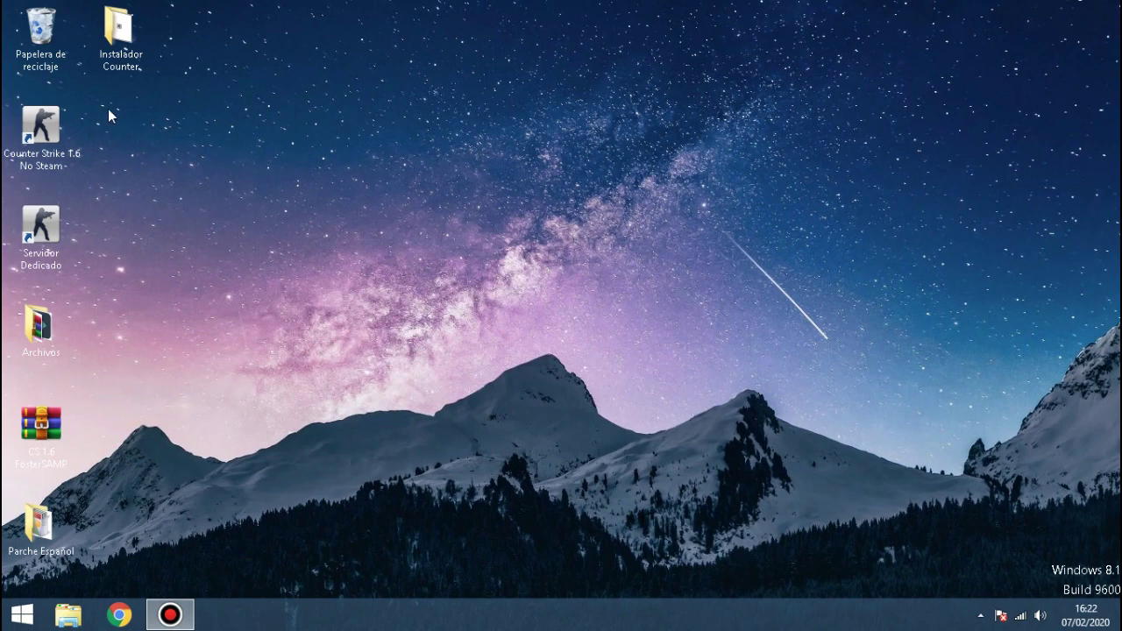
{"action": "left_click_drag", "start_coordinate": [107, 109], "coordinate": [7, 263]}
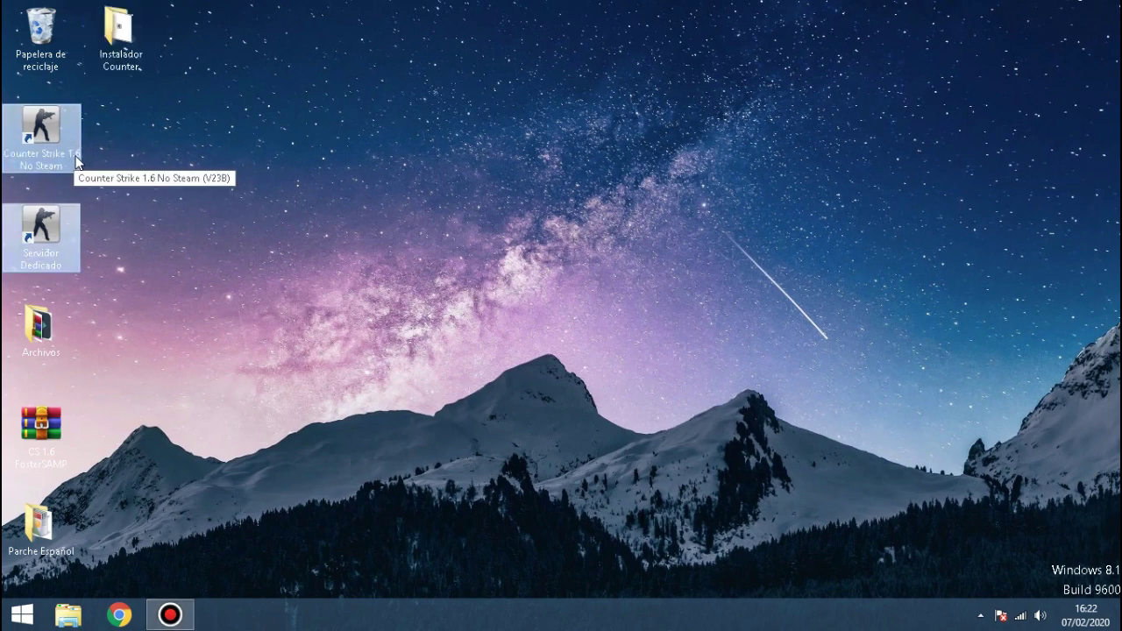
{"action": "left_click", "coordinate": [42, 268]}
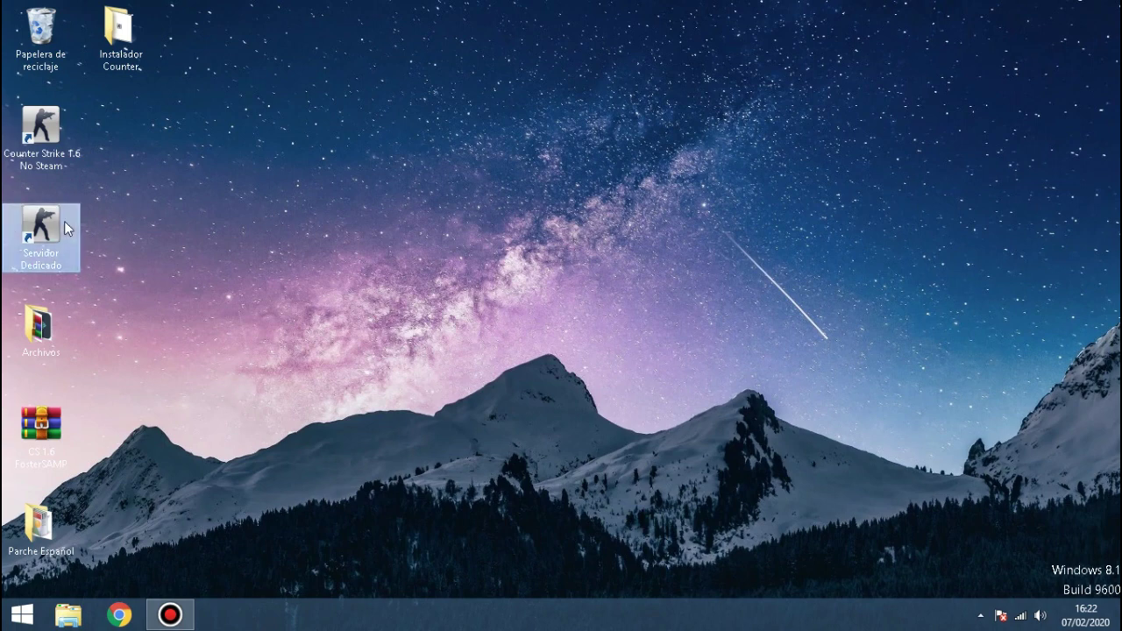
Run the Parche Español application from its desktop folder as administrator, allow it to make changes, and close the folder window.
{"action": "left_click", "coordinate": [102, 197]}
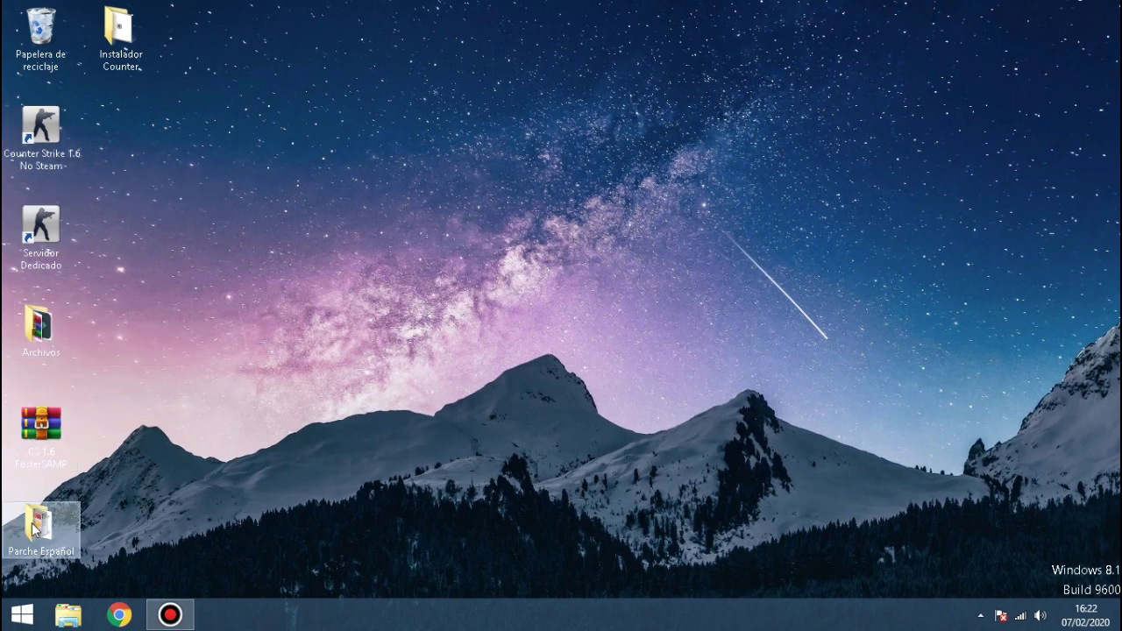
{"action": "double_click", "coordinate": [35, 524]}
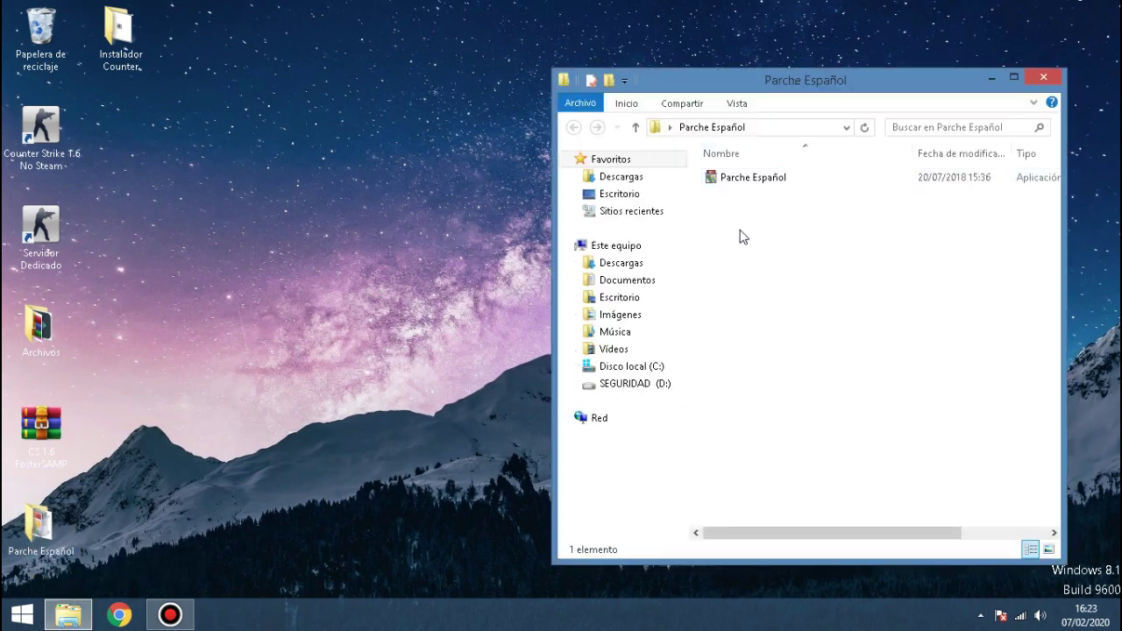
{"action": "left_click_drag", "start_coordinate": [741, 226], "coordinate": [854, 177]}
{"action": "right_click", "coordinate": [798, 179]}
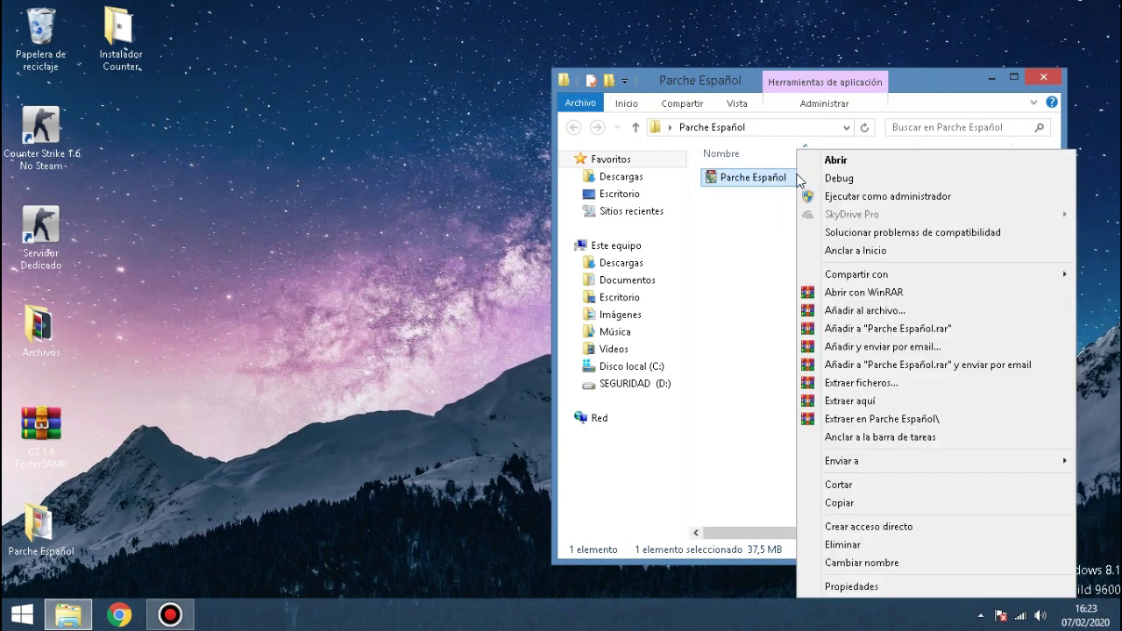
{"action": "left_click", "coordinate": [817, 194]}
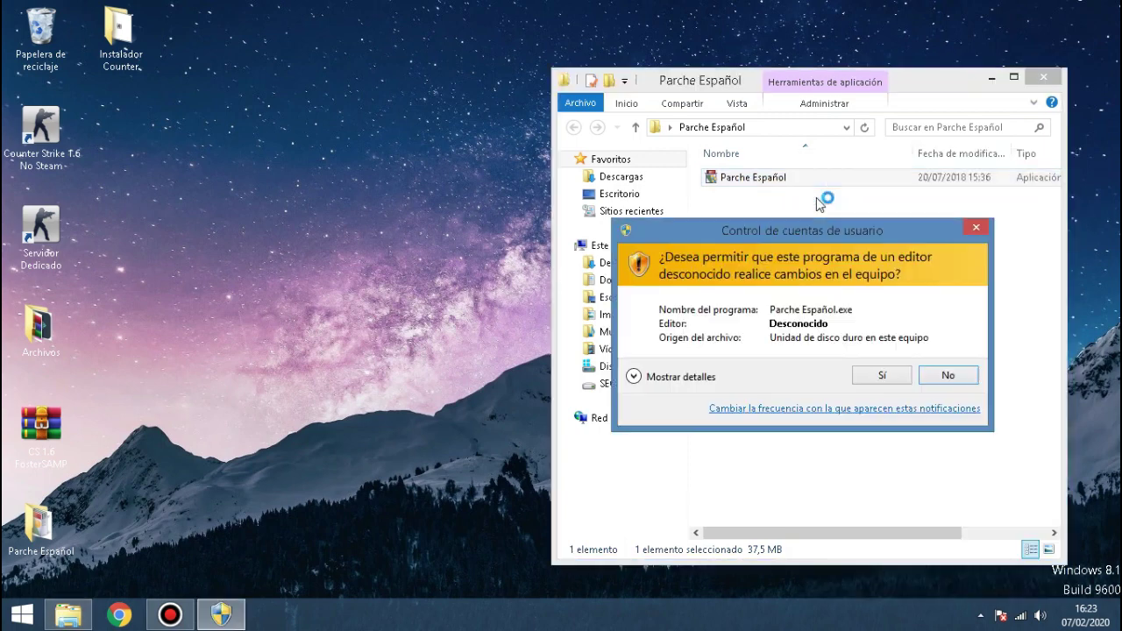
{"action": "left_click", "coordinate": [881, 375]}
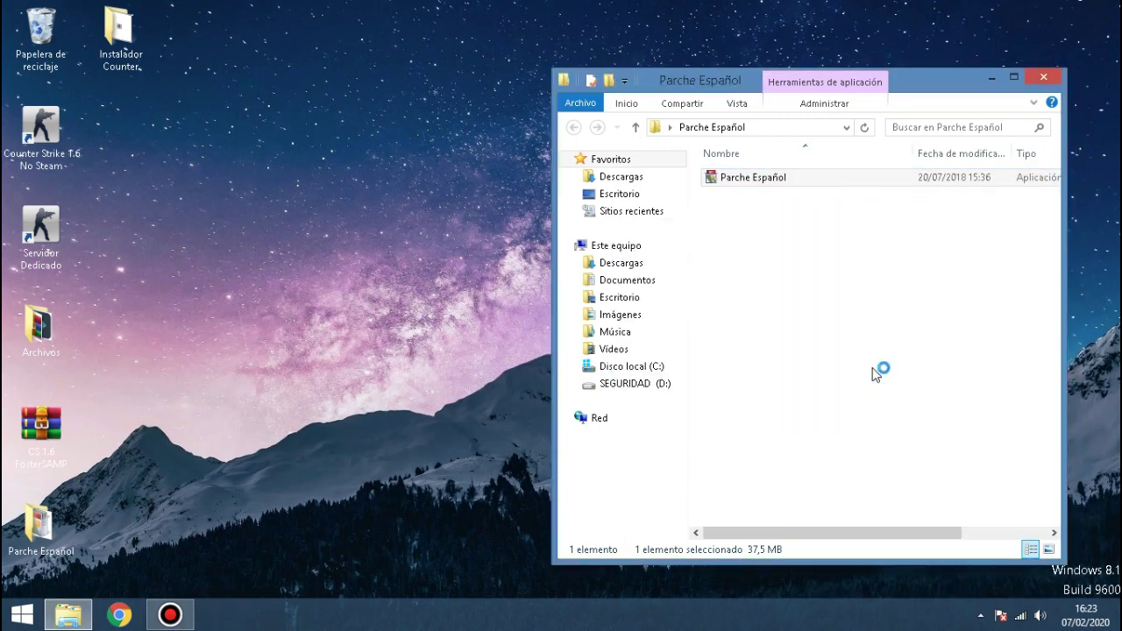
{"action": "right_click", "coordinate": [845, 143]}
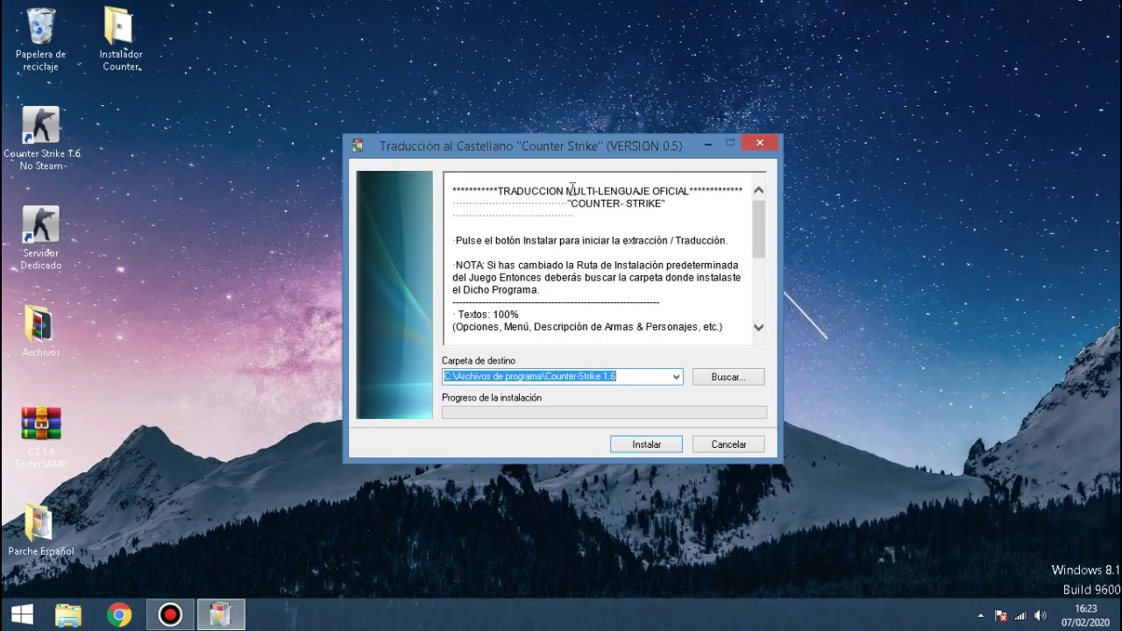
Set the translation patch's destination folder to C:\Program Files (x86)\Counter-Strike 1.6 by browsing to the game folder.
{"action": "left_click", "coordinate": [712, 377]}
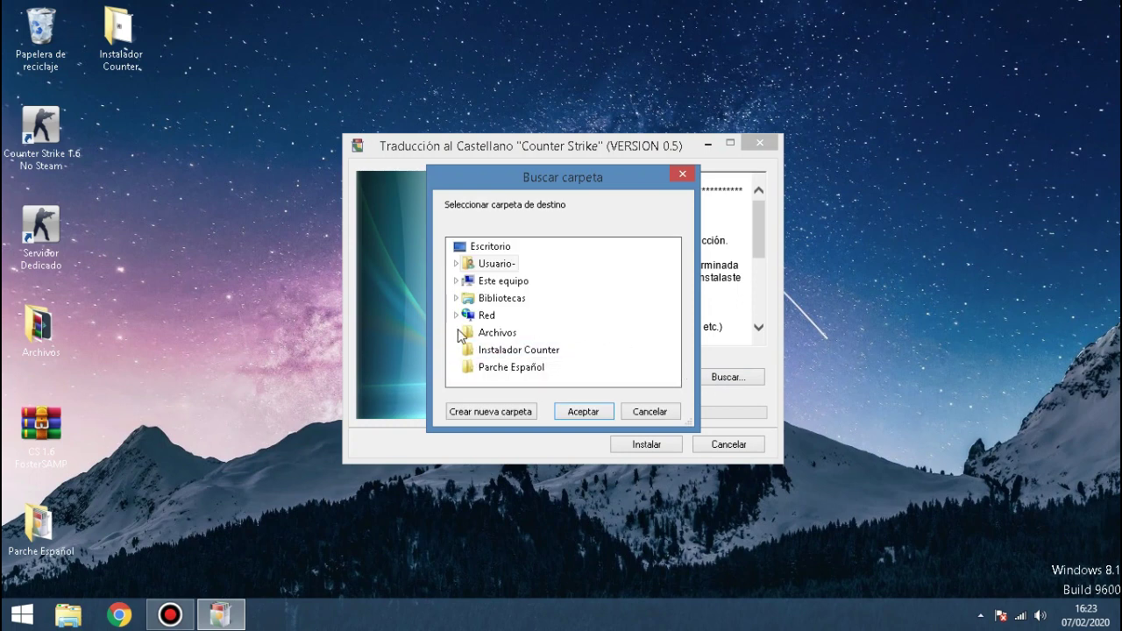
{"action": "left_click", "coordinate": [456, 281]}
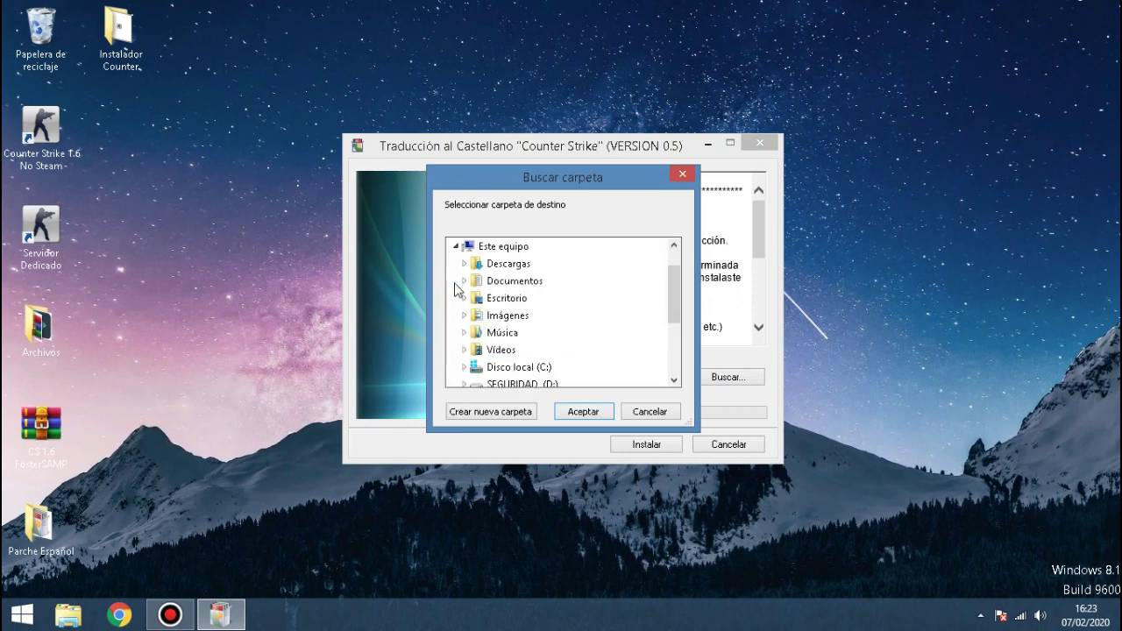
{"action": "double_click", "coordinate": [478, 367]}
{"action": "scroll", "coordinate": [501, 368], "scroll_direction": "down", "scroll_amount": 1}
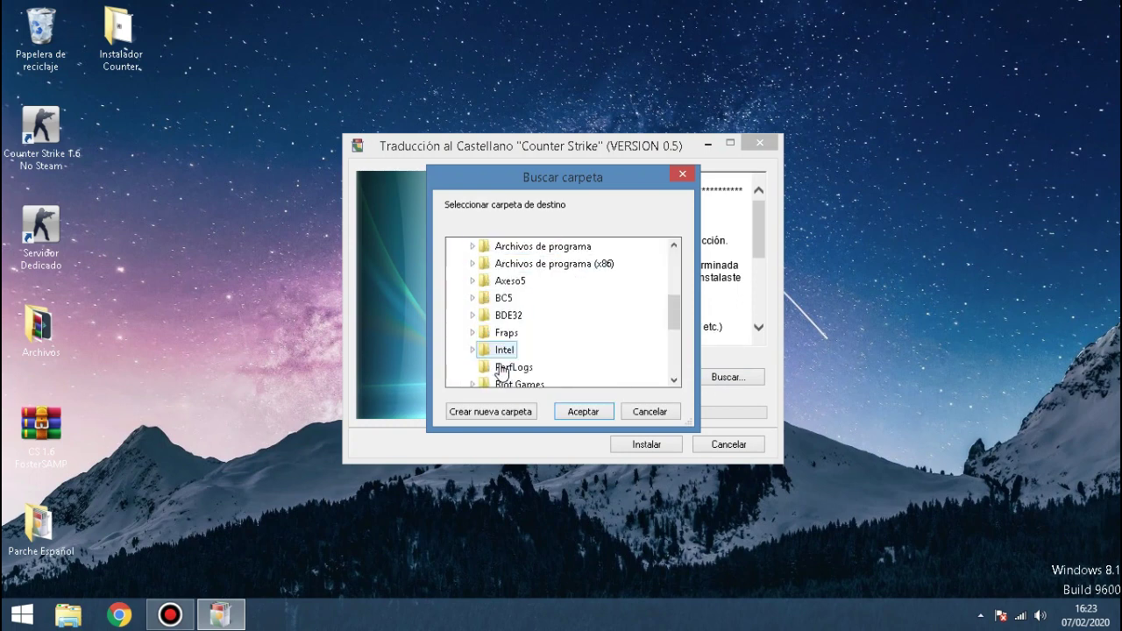
{"action": "double_click", "coordinate": [568, 265]}
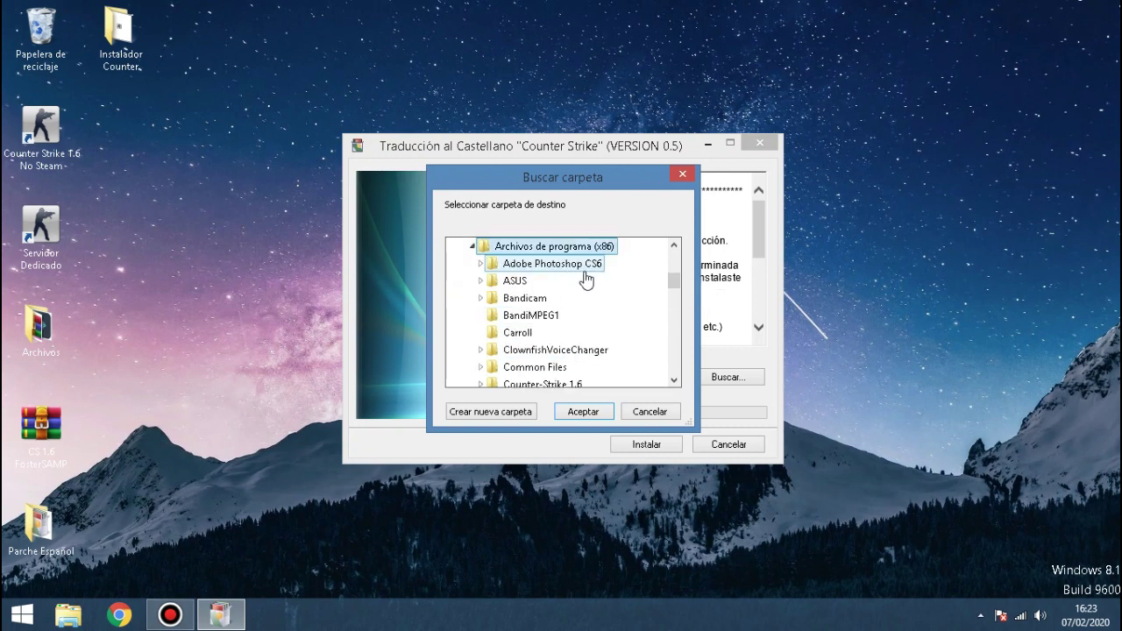
{"action": "scroll", "coordinate": [604, 355], "scroll_direction": "down", "scroll_amount": 1}
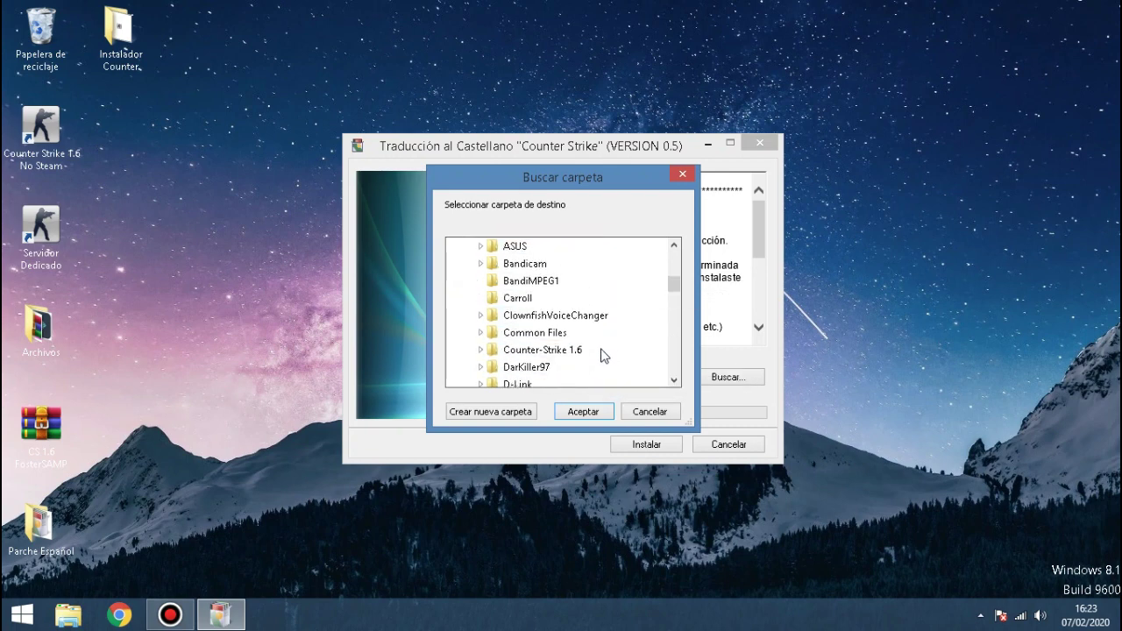
{"action": "double_click", "coordinate": [556, 350]}
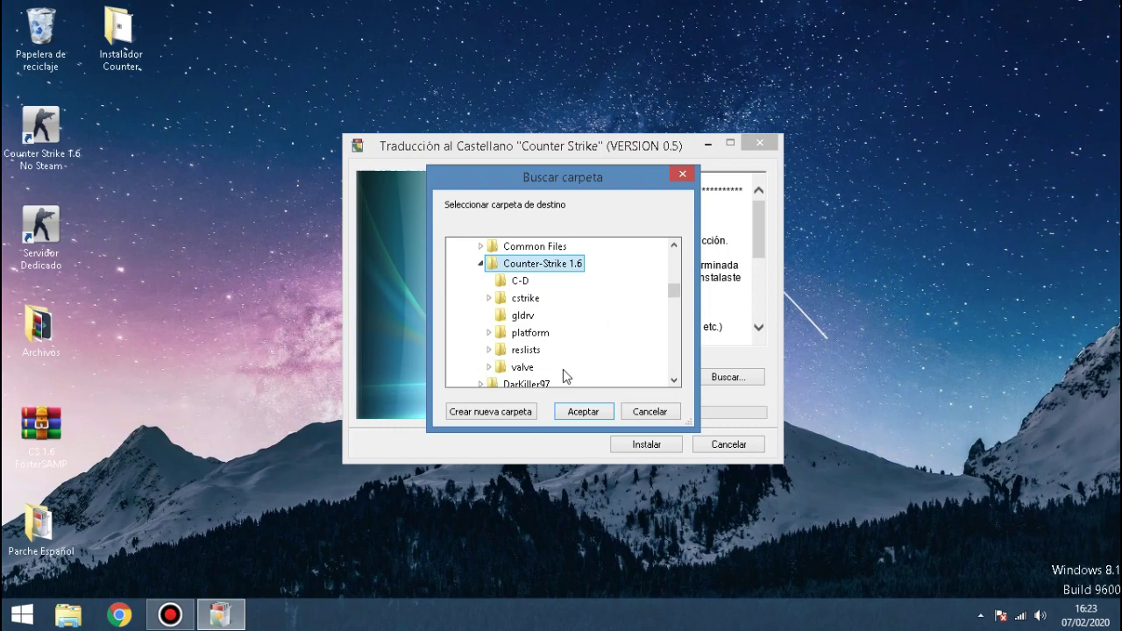
{"action": "left_click", "coordinate": [582, 412]}
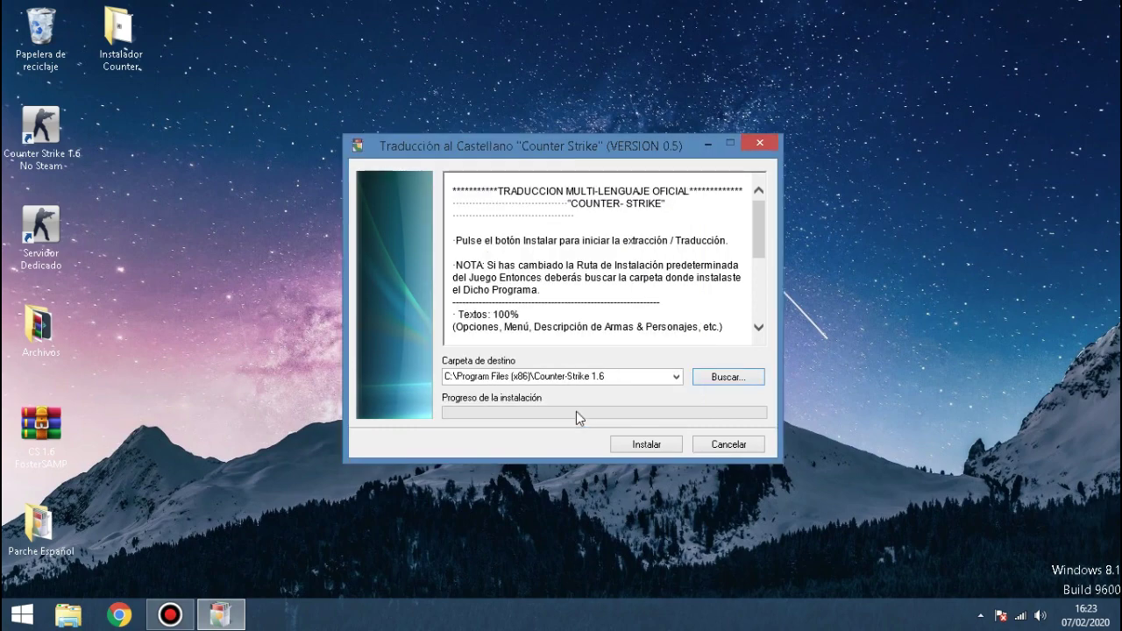
Install the Spanish translation into the game folder, replacing all existing files.
{"action": "left_click", "coordinate": [620, 444]}
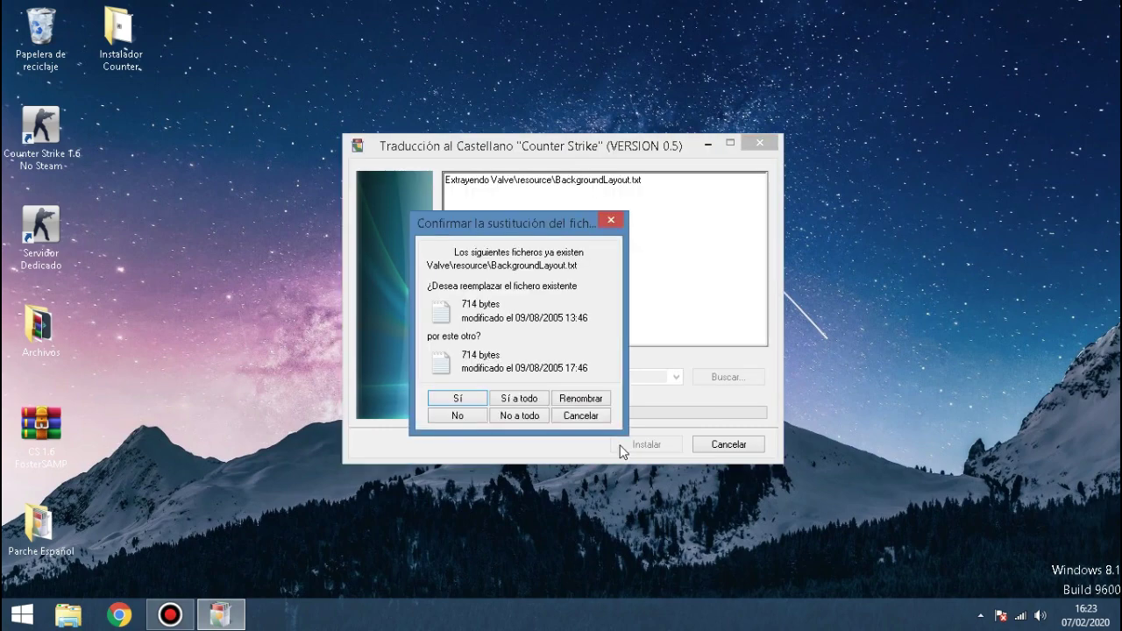
{"action": "left_click", "coordinate": [517, 399]}
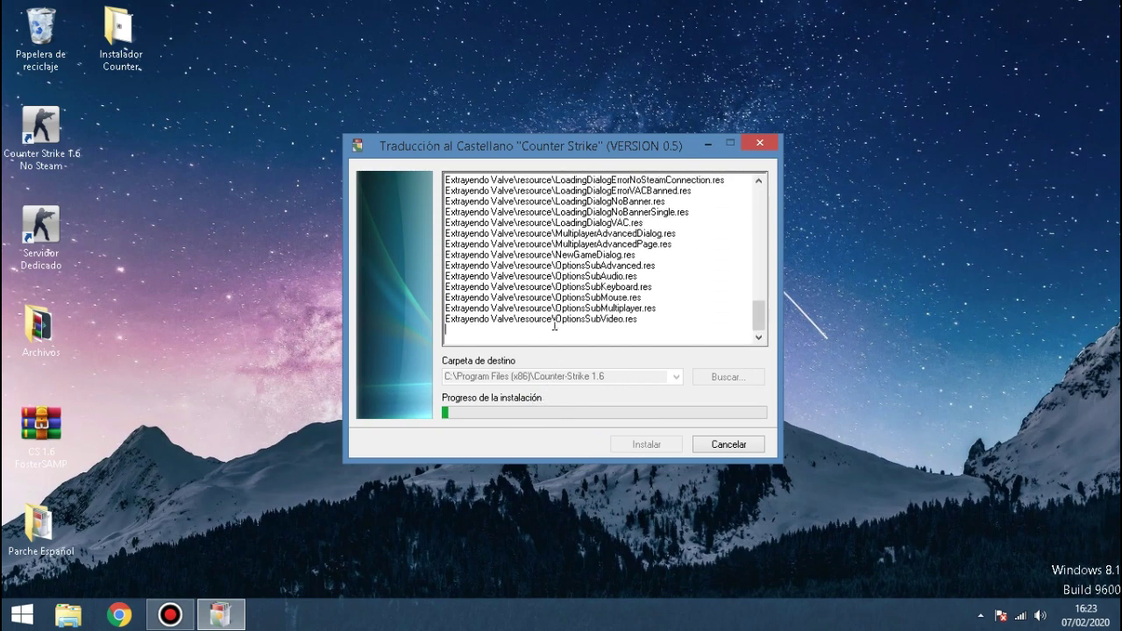
{"action": "left_click", "coordinate": [186, 617]}
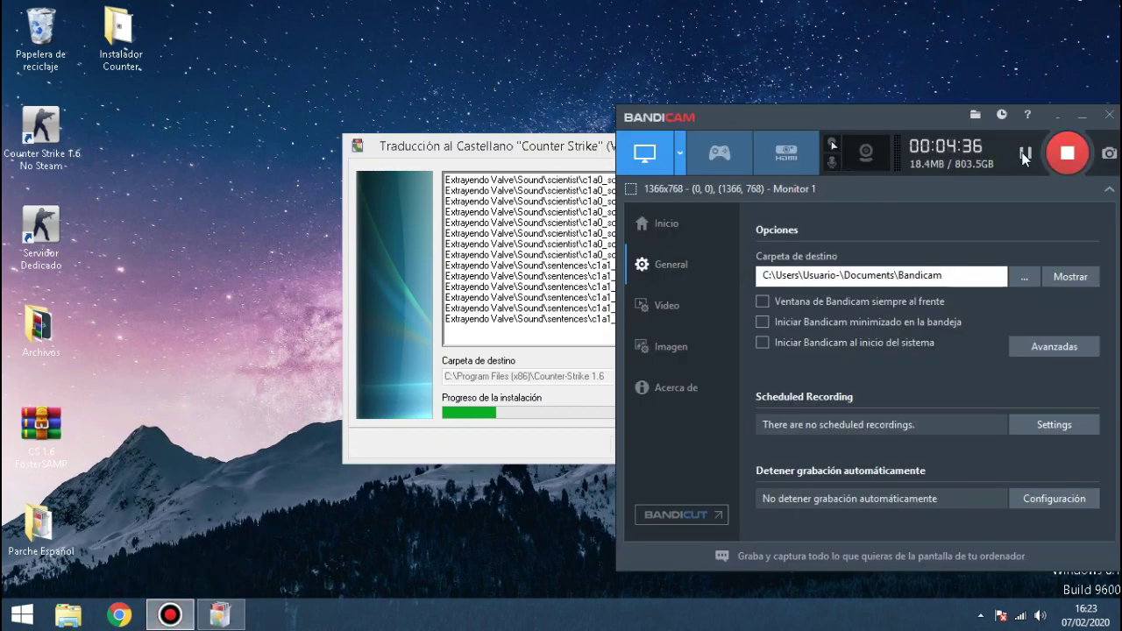
{"action": "left_click", "coordinate": [1082, 117]}
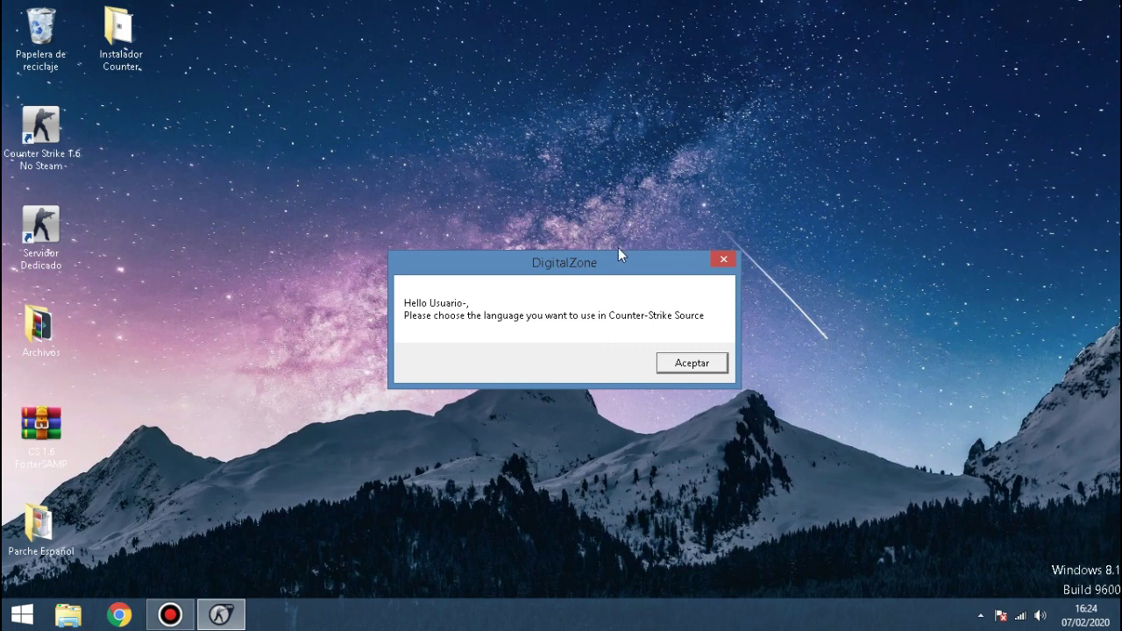
Dismiss the DigitalZone greeting, set the game language to Spanish in the Language Changer, and close it.
{"action": "left_click_drag", "start_coordinate": [549, 266], "coordinate": [579, 265]}
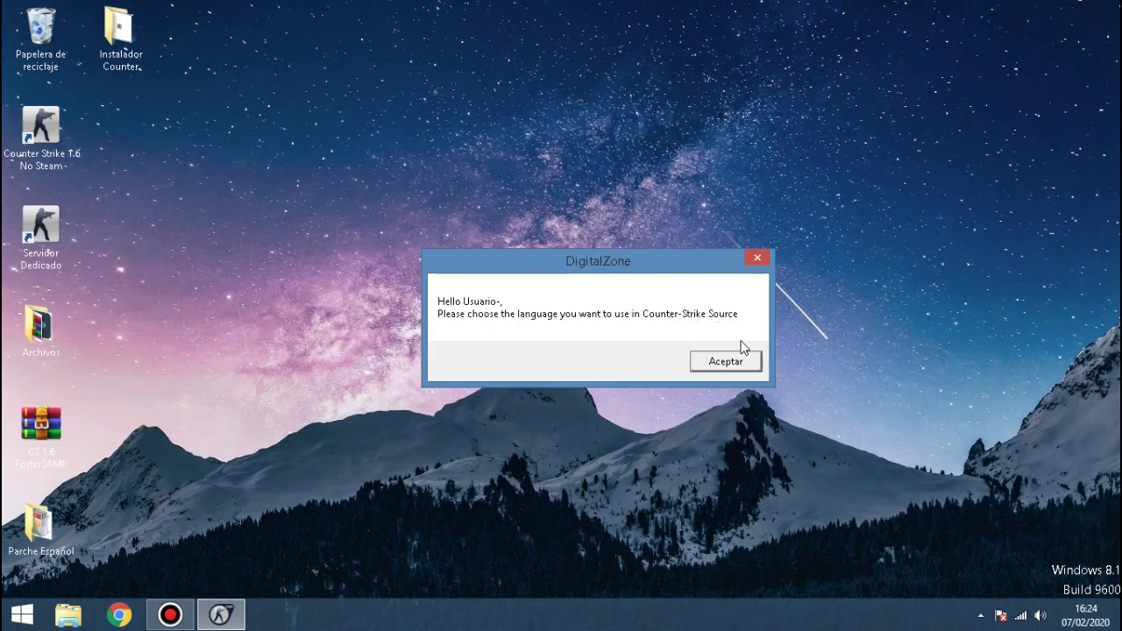
{"action": "left_click", "coordinate": [734, 366]}
{"action": "left_click", "coordinate": [647, 340]}
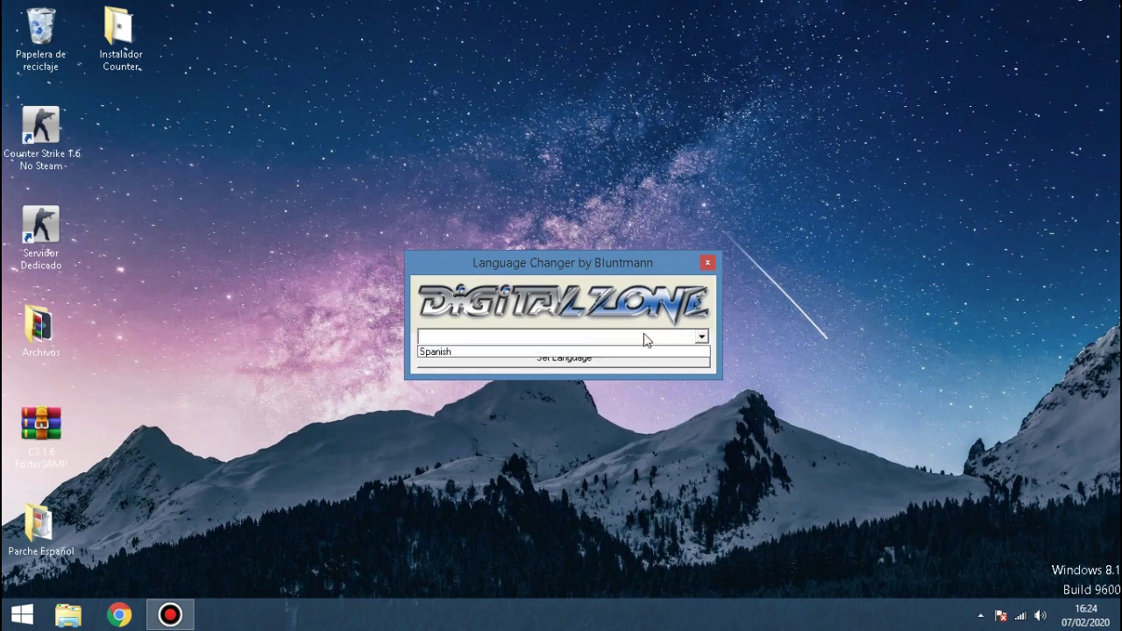
{"action": "left_click", "coordinate": [646, 340]}
{"action": "left_click", "coordinate": [646, 340]}
{"action": "left_click", "coordinate": [646, 340]}
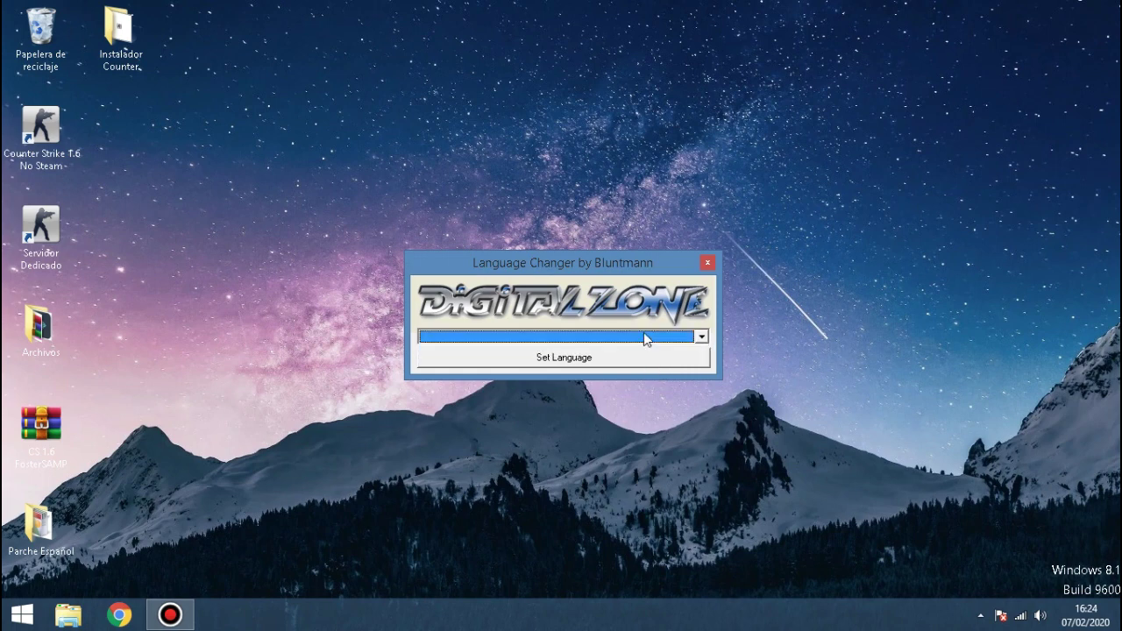
{"action": "left_click", "coordinate": [674, 342]}
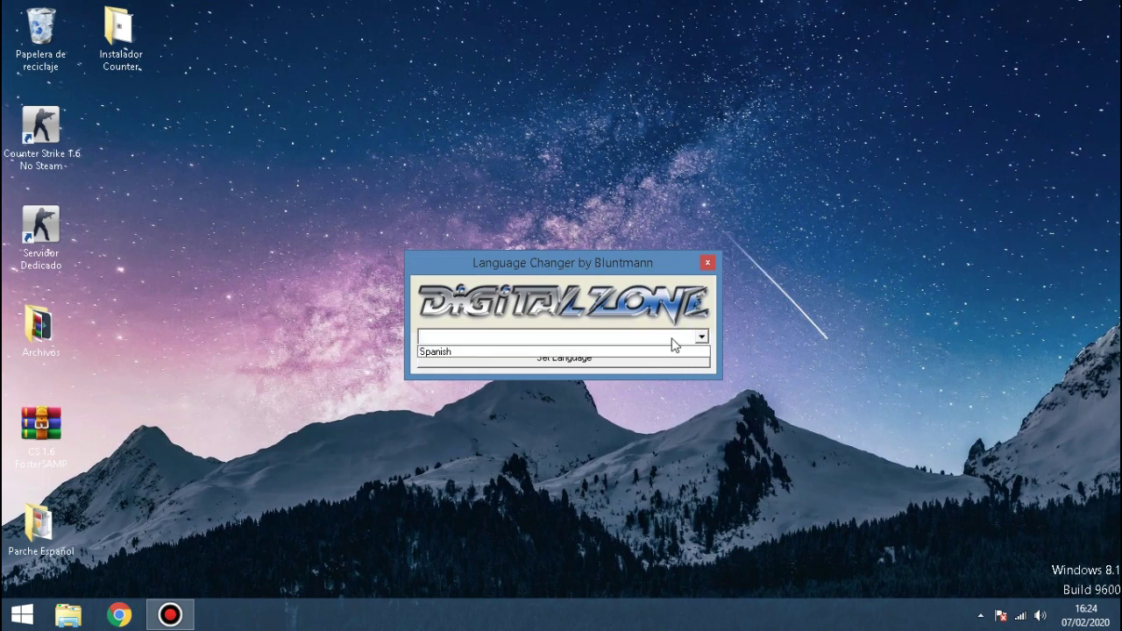
{"action": "left_click", "coordinate": [498, 352]}
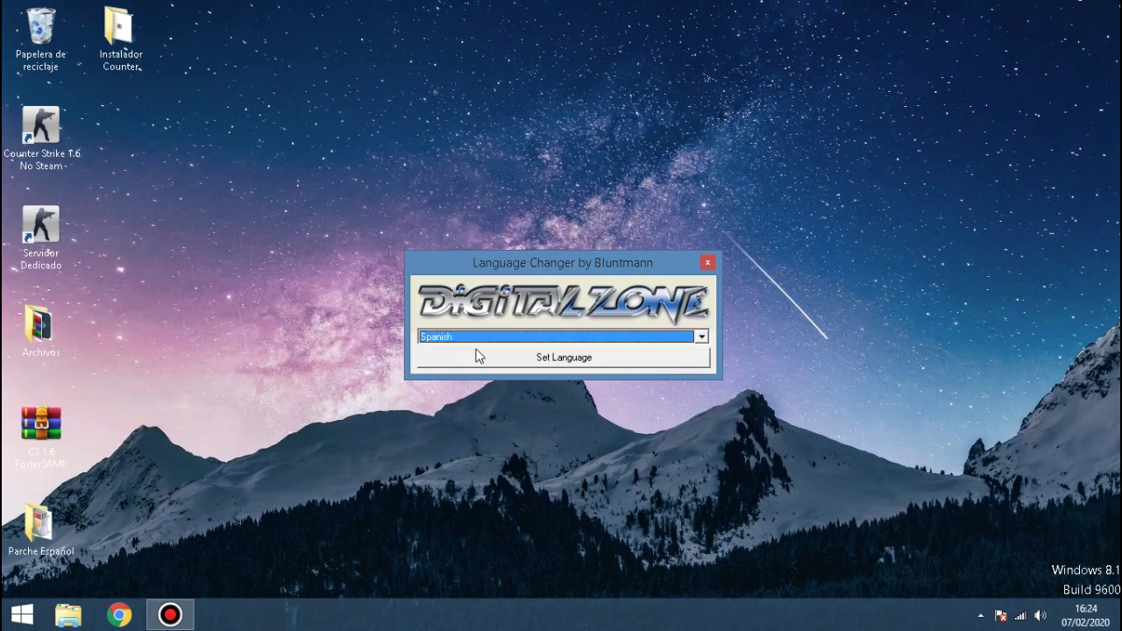
{"action": "left_click", "coordinate": [562, 361]}
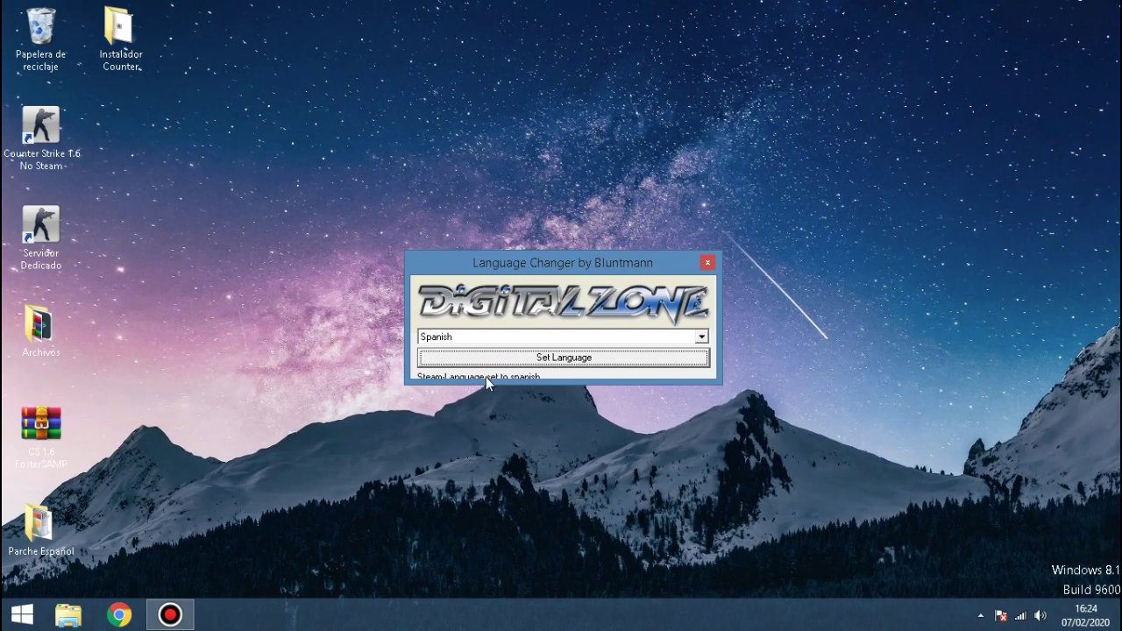
{"action": "left_click", "coordinate": [704, 263]}
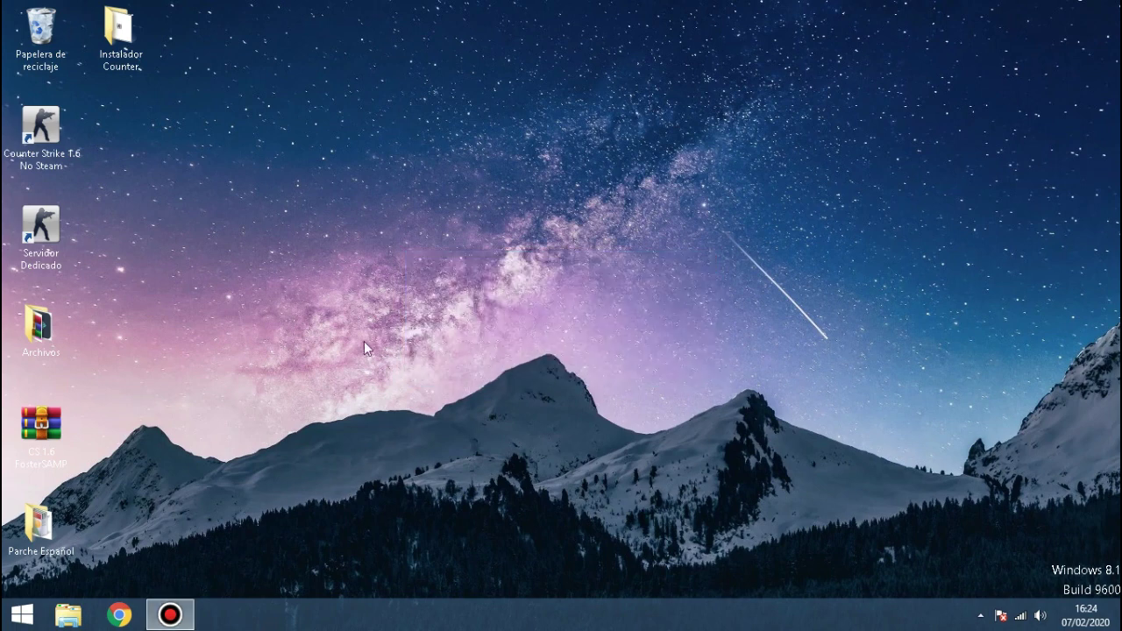
{"action": "left_click", "coordinate": [67, 153]}
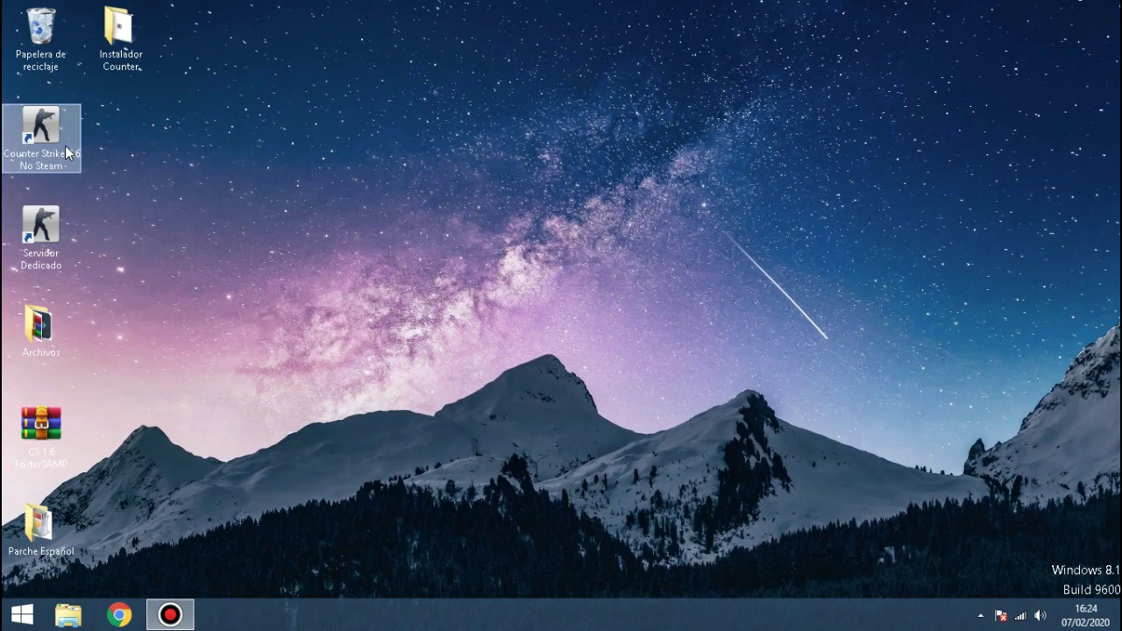
{"action": "left_click", "coordinate": [66, 150]}
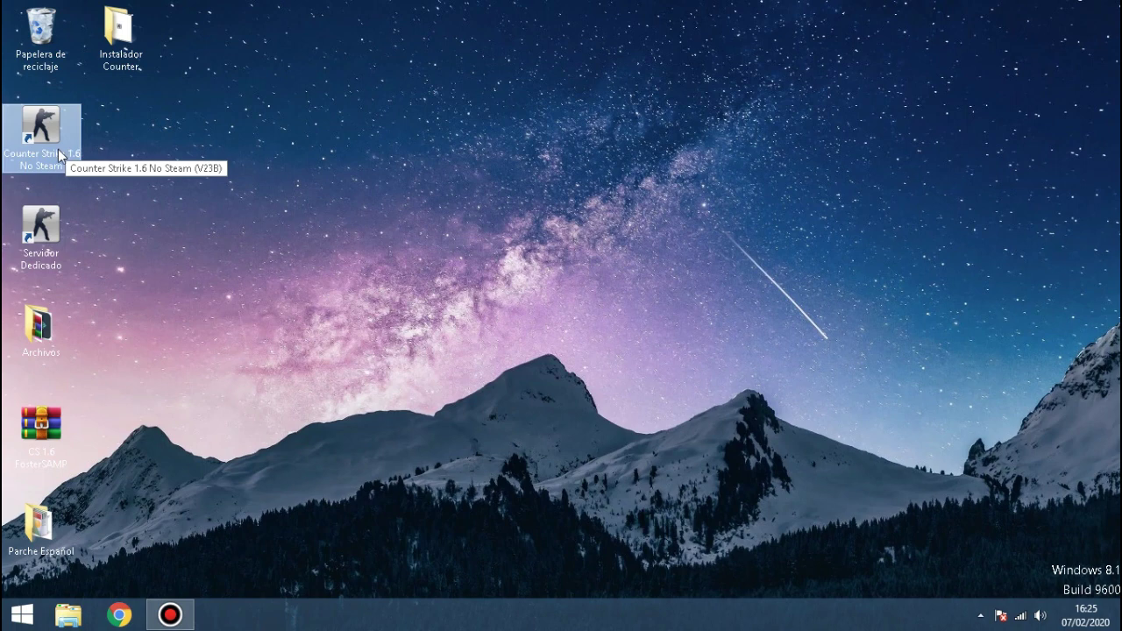
In the computer's advanced performance options, turn on Data Execution Prevention for all programs and services except selected ones.
{"action": "left_click", "coordinate": [70, 616]}
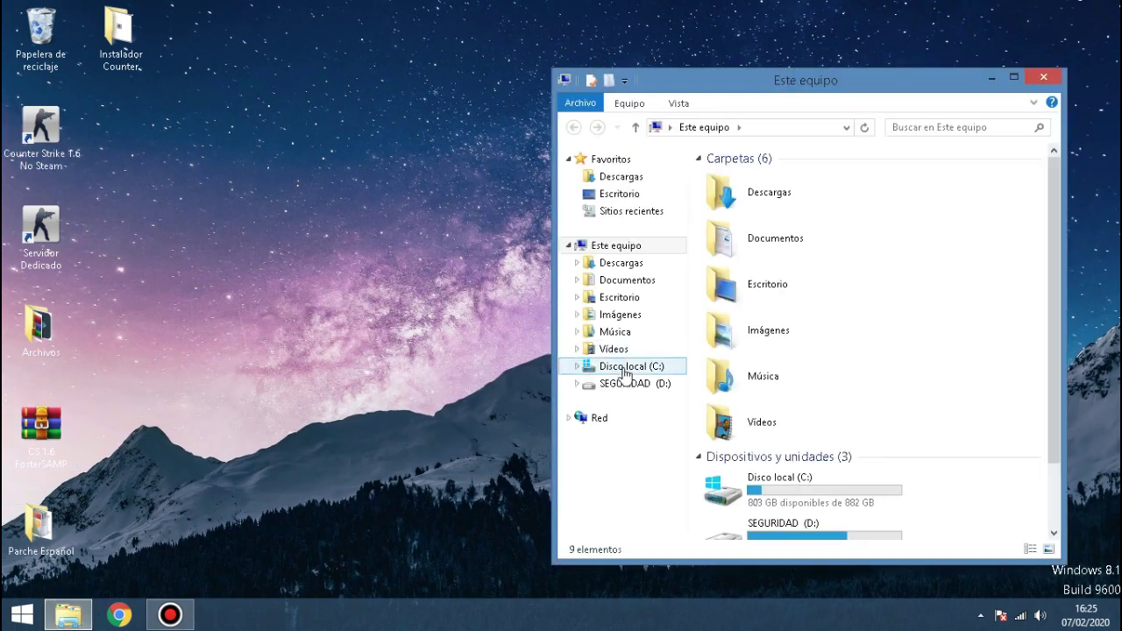
{"action": "right_click", "coordinate": [619, 248]}
{"action": "left_click", "coordinate": [686, 444]}
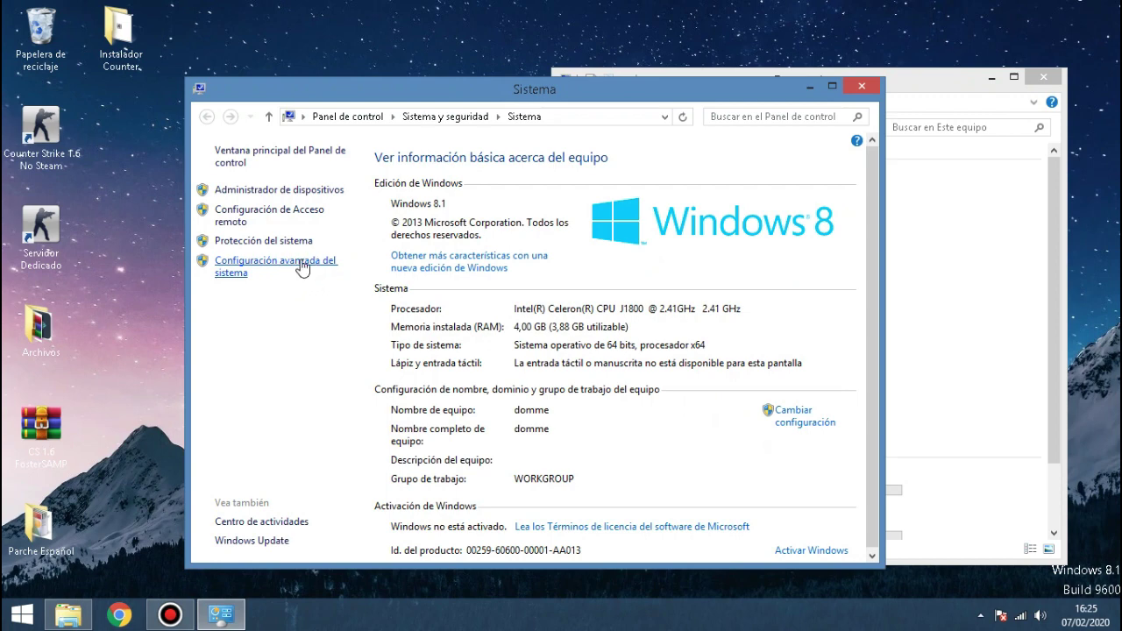
{"action": "left_click", "coordinate": [302, 267]}
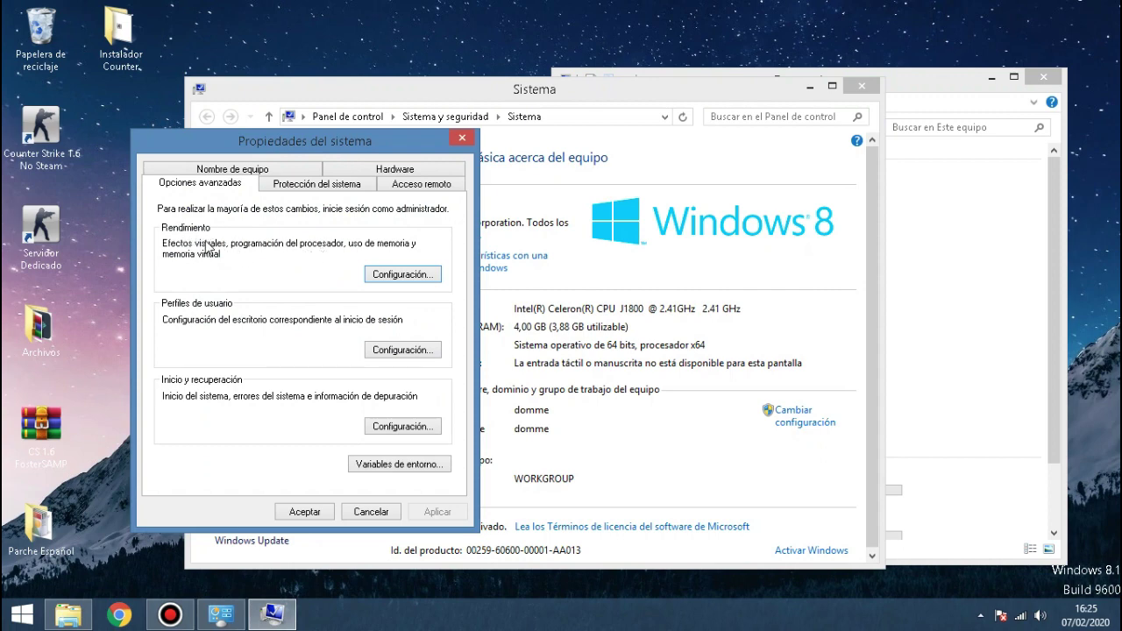
{"action": "left_click", "coordinate": [418, 274]}
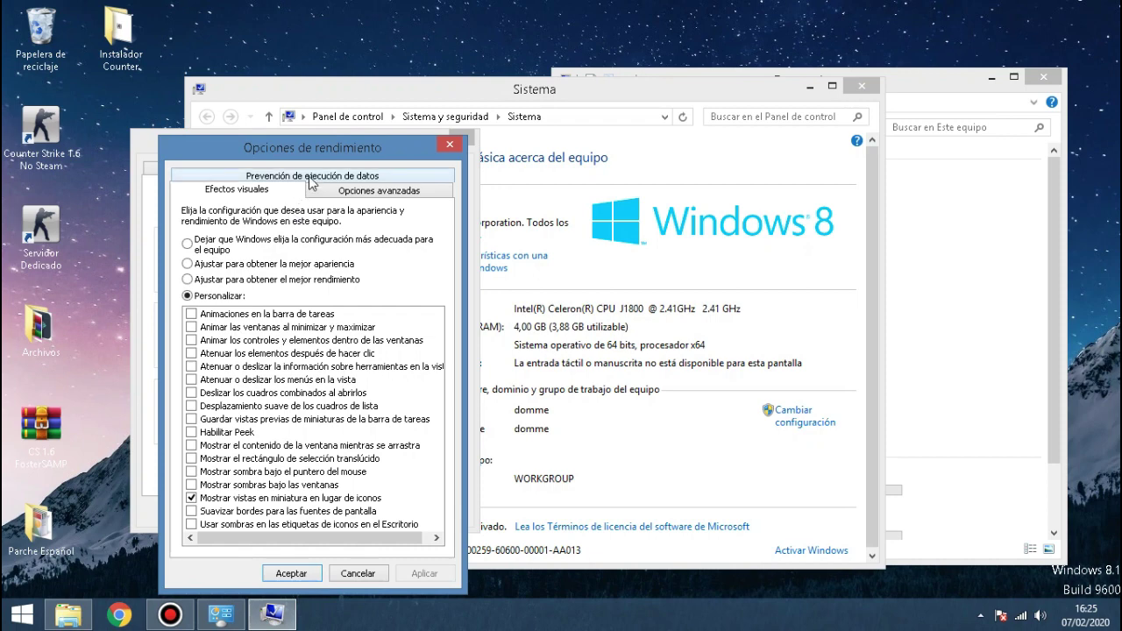
{"action": "left_click", "coordinate": [310, 180]}
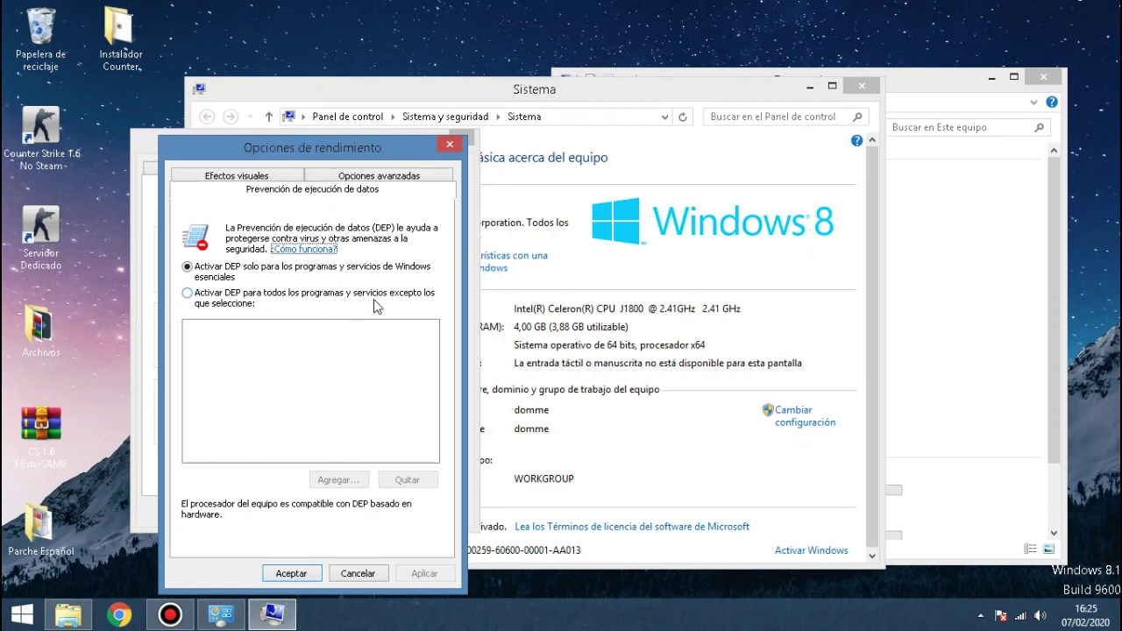
{"action": "left_click", "coordinate": [260, 303]}
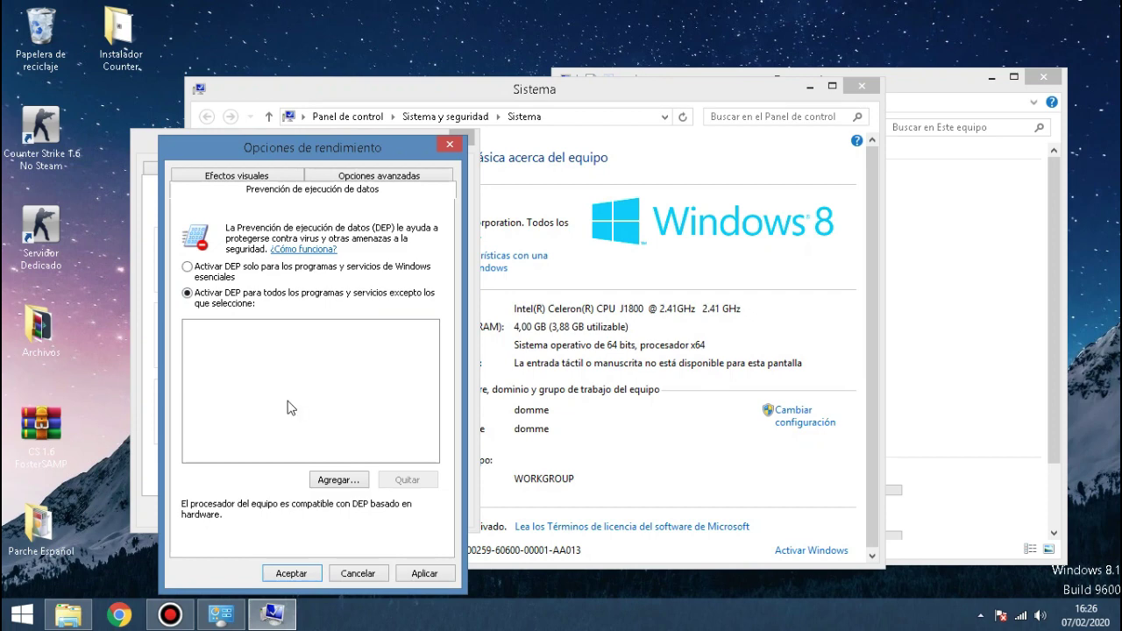
Add the hl executable from C:\Archivos de programa (x86)\Counter-Strike 1.6 to the Data Execution Prevention exceptions.
{"action": "left_click", "coordinate": [328, 479]}
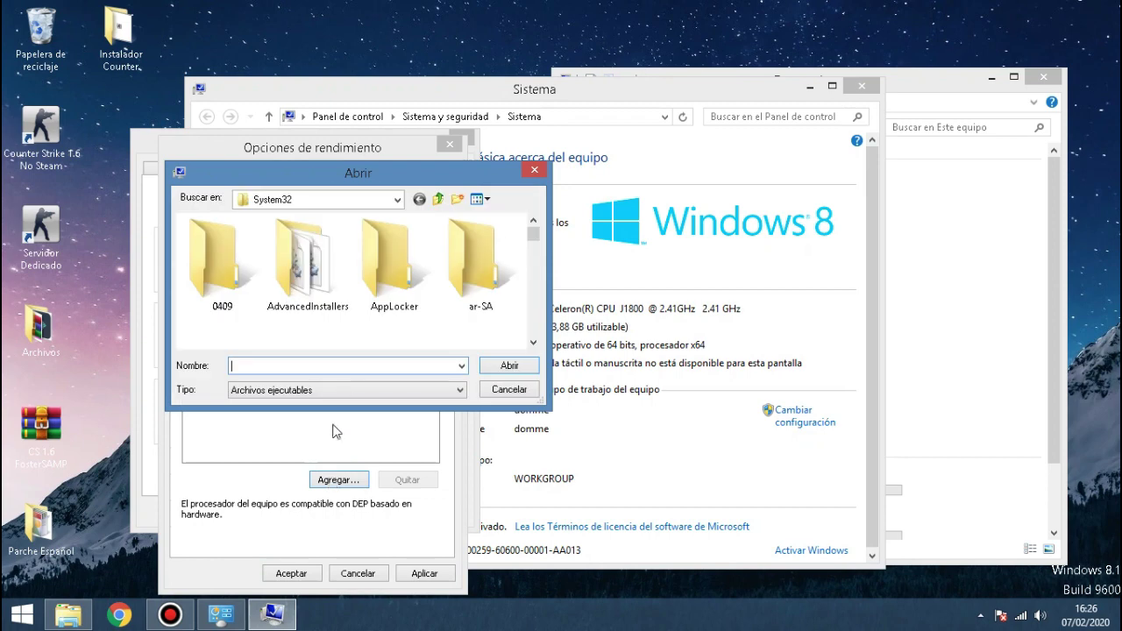
{"action": "left_click", "coordinate": [398, 199]}
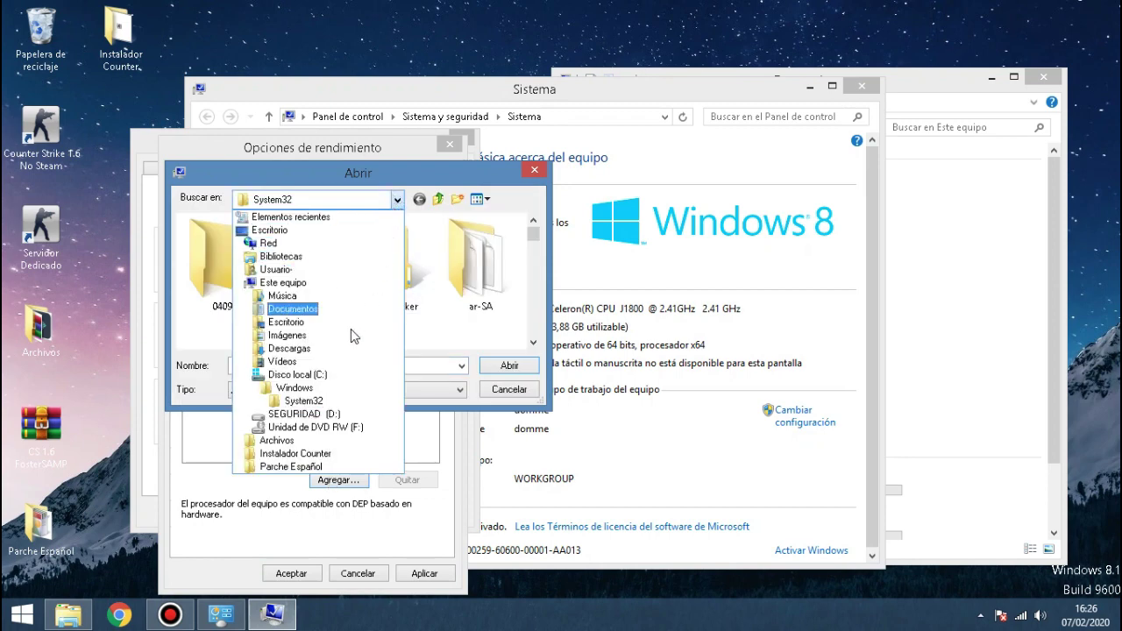
{"action": "left_click", "coordinate": [323, 373]}
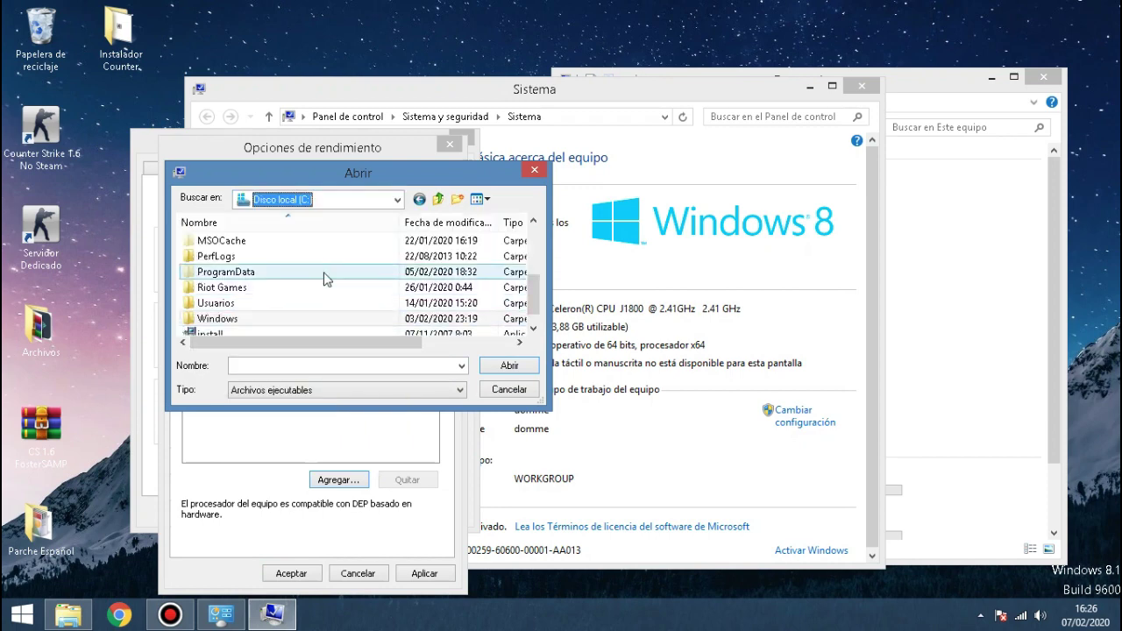
{"action": "scroll", "coordinate": [324, 271], "scroll_direction": "up", "scroll_amount": 3}
{"action": "left_click", "coordinate": [298, 256]}
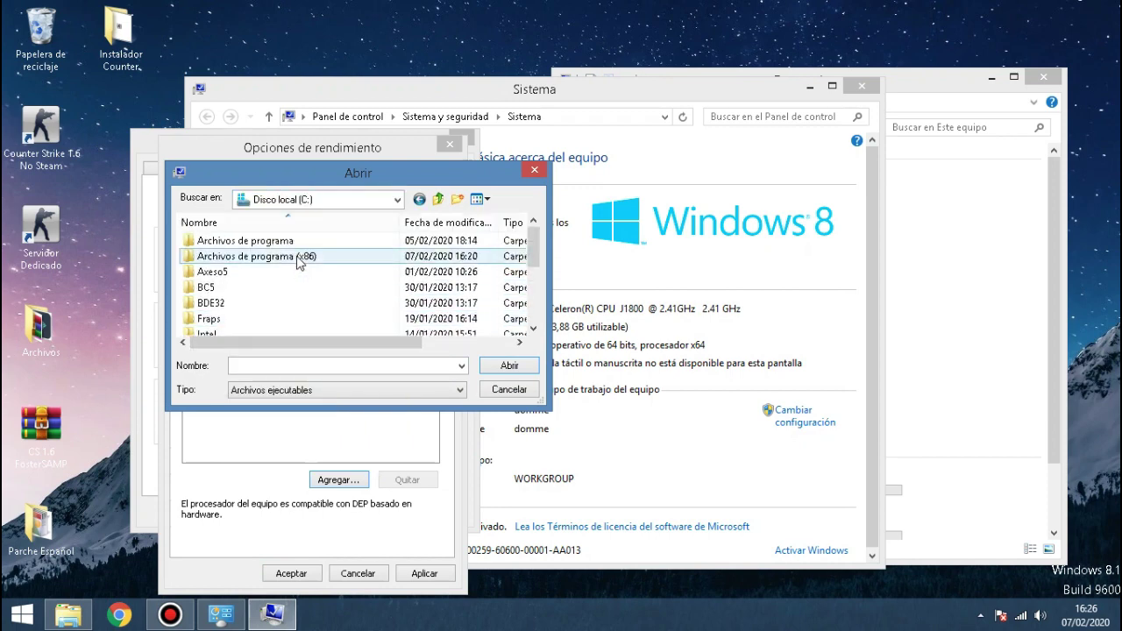
{"action": "double_click", "coordinate": [298, 257]}
{"action": "scroll", "coordinate": [296, 263], "scroll_direction": "down", "scroll_amount": 1}
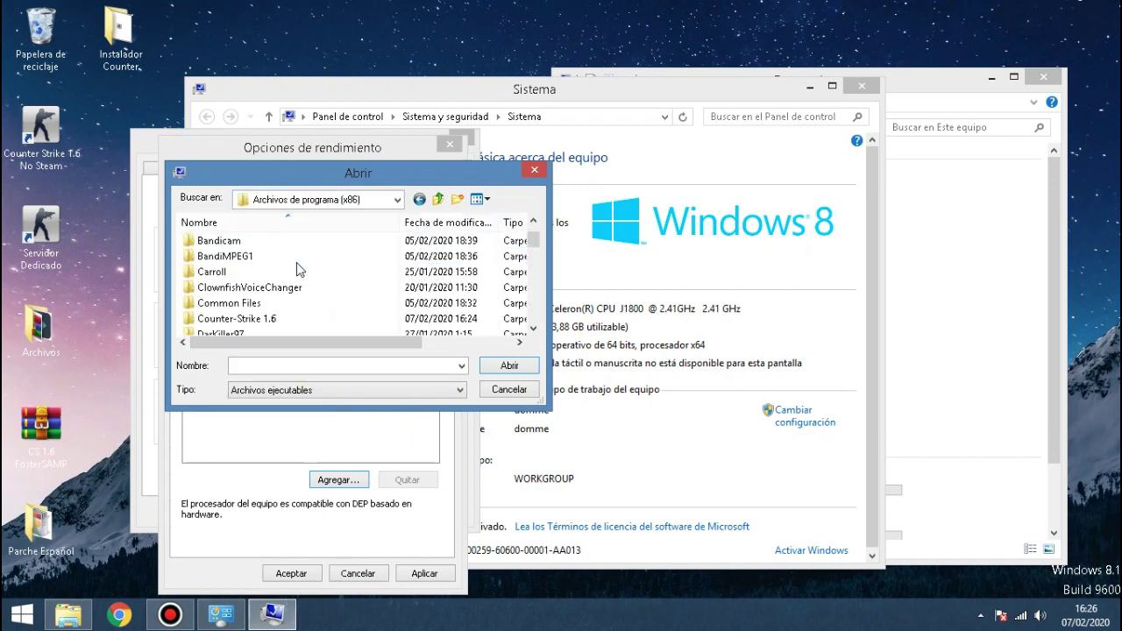
{"action": "double_click", "coordinate": [282, 320]}
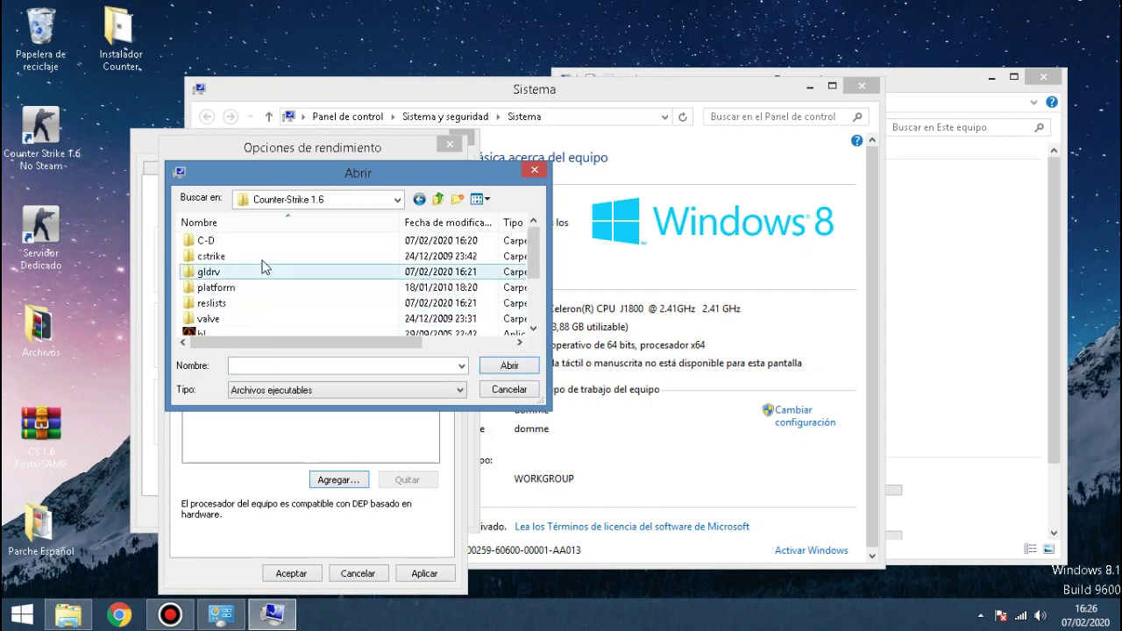
{"action": "scroll", "coordinate": [263, 261], "scroll_direction": "down", "scroll_amount": 1}
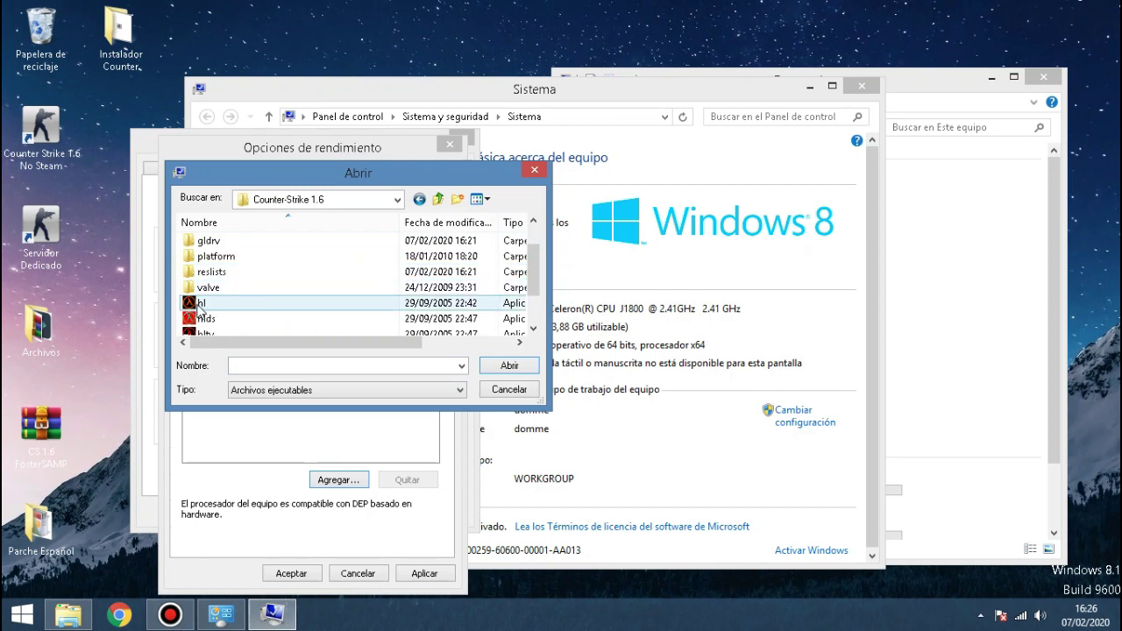
{"action": "left_click", "coordinate": [198, 304]}
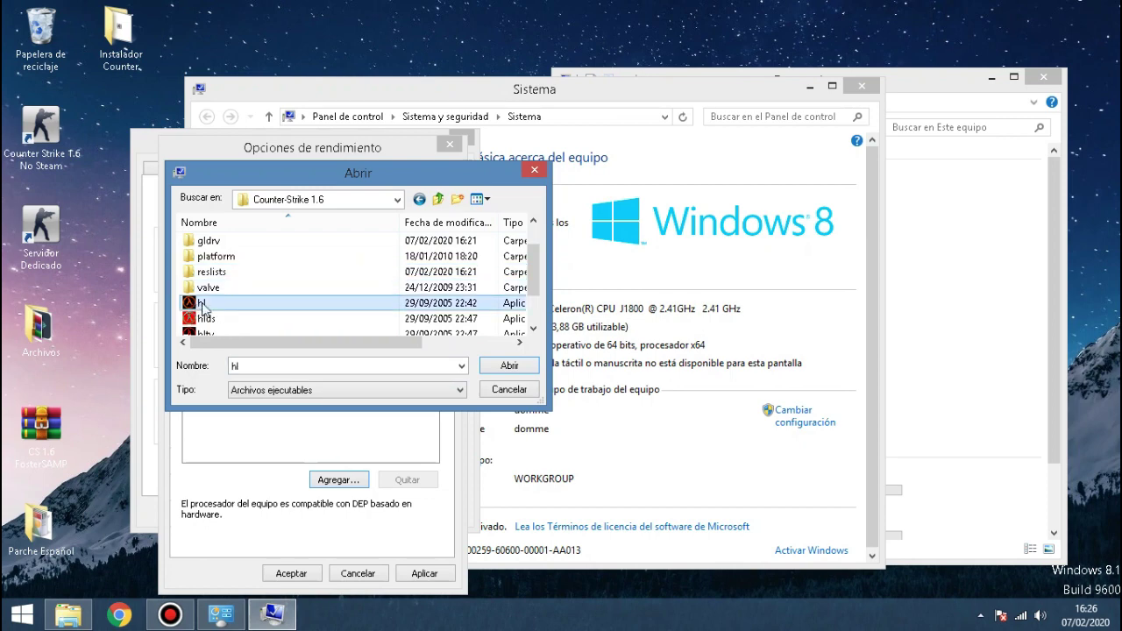
{"action": "left_click", "coordinate": [497, 367]}
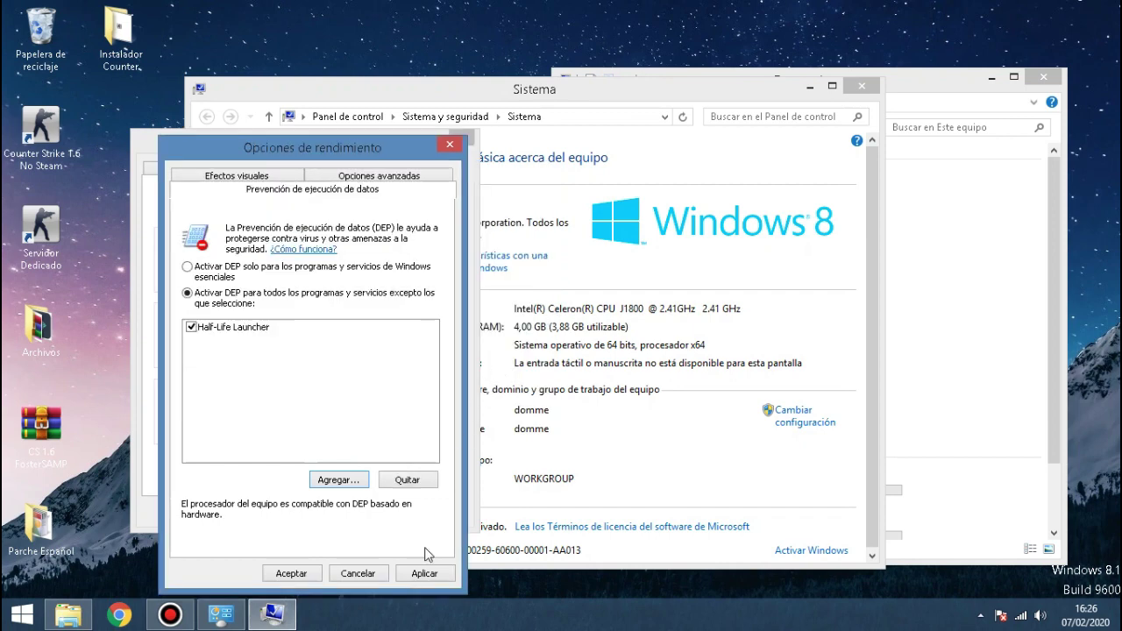
Apply the Data Execution Prevention exception, acknowledge the restart notice, and close all open system dialogs and windows.
{"action": "left_click", "coordinate": [424, 573]}
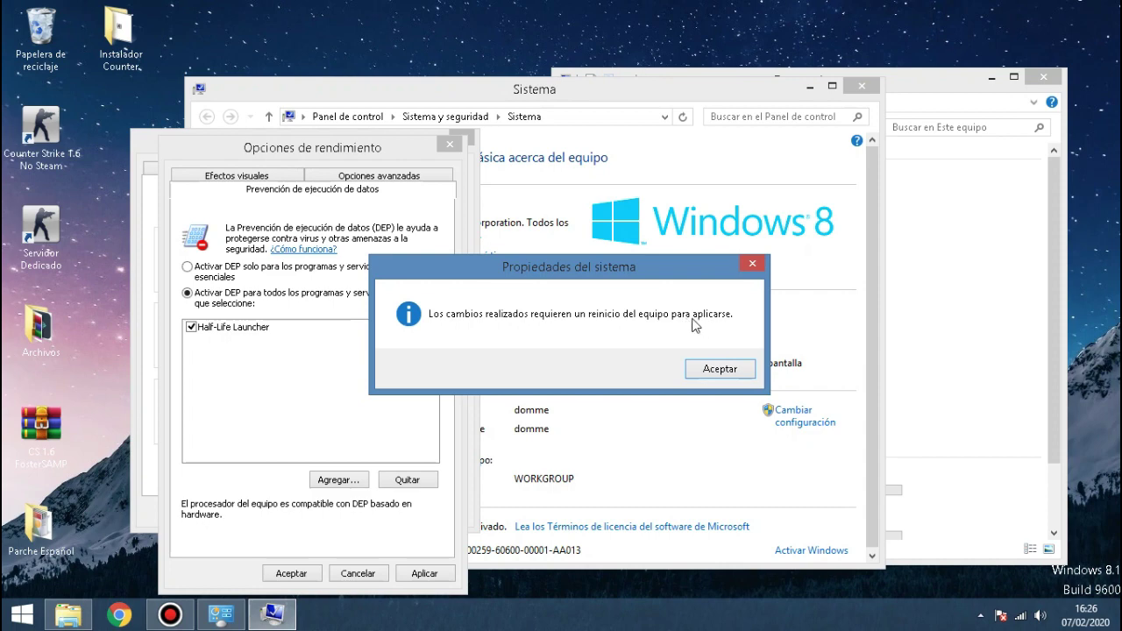
{"action": "left_click", "coordinate": [713, 373]}
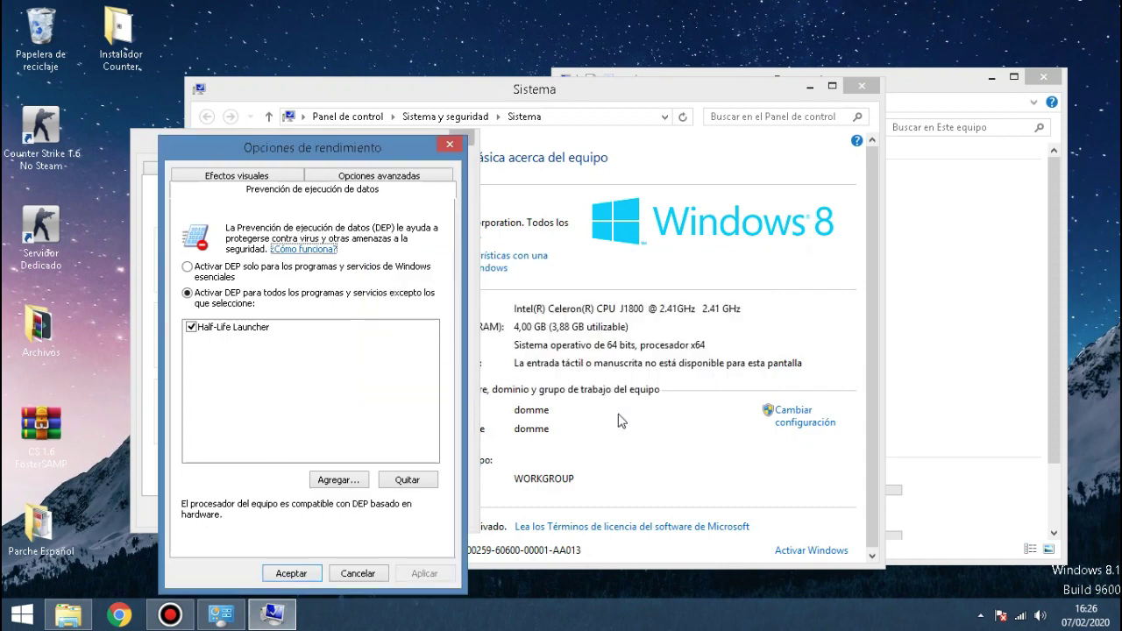
{"action": "left_click", "coordinate": [291, 574]}
{"action": "left_click", "coordinate": [322, 514]}
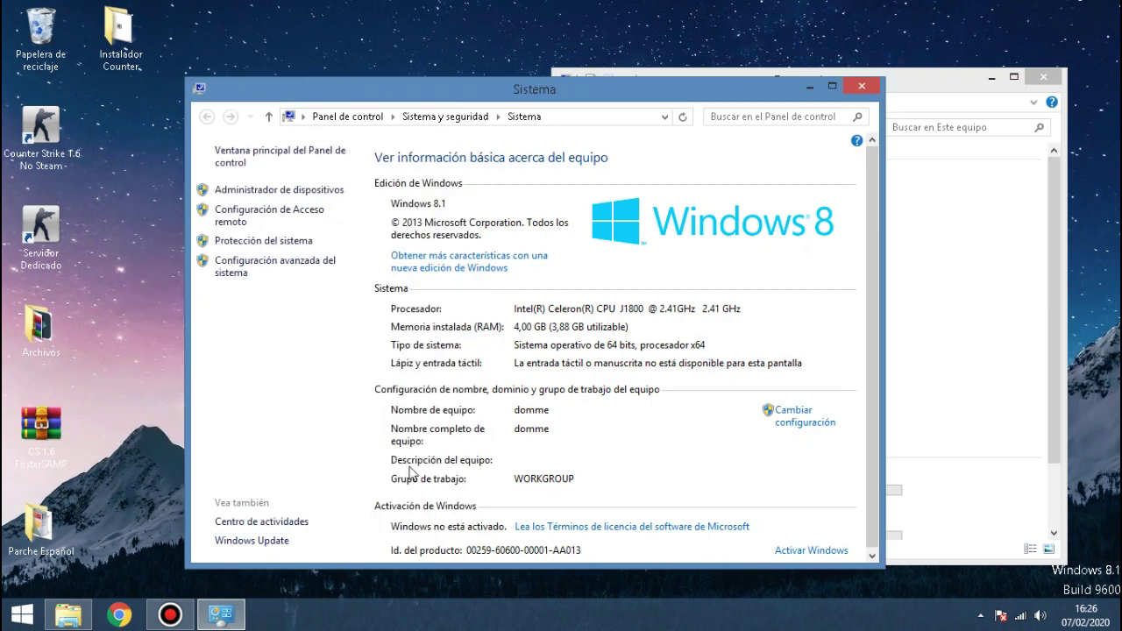
{"action": "left_click", "coordinate": [866, 84]}
{"action": "left_click", "coordinate": [1042, 77]}
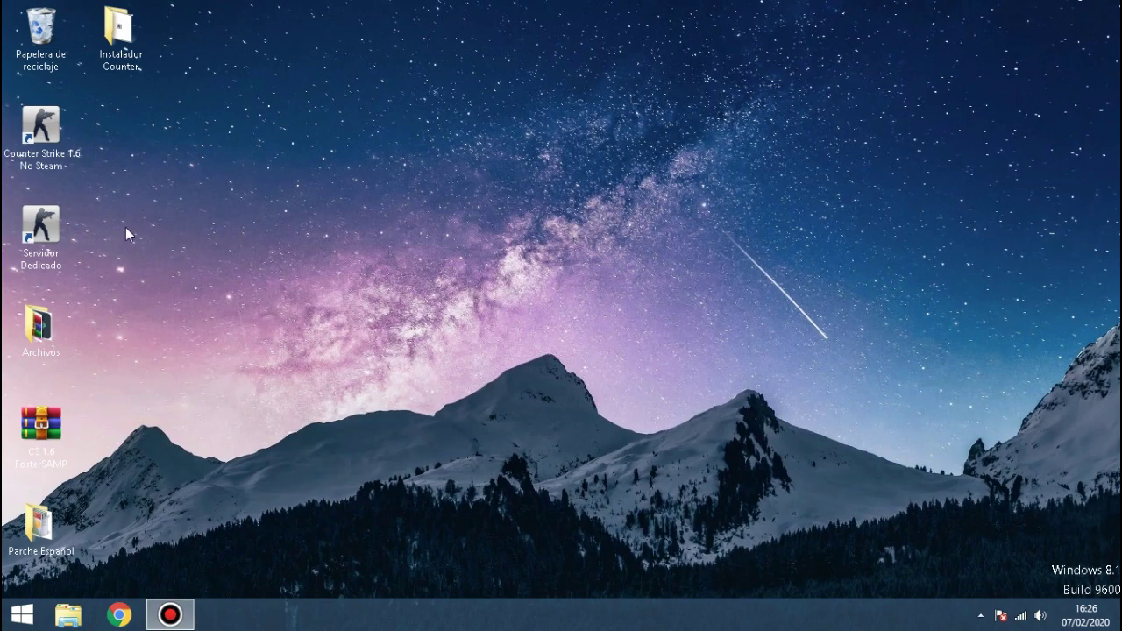
Open the file location of the Counter Strike 1.6 No Steam desktop shortcut.
{"action": "right_click", "coordinate": [11, 109]}
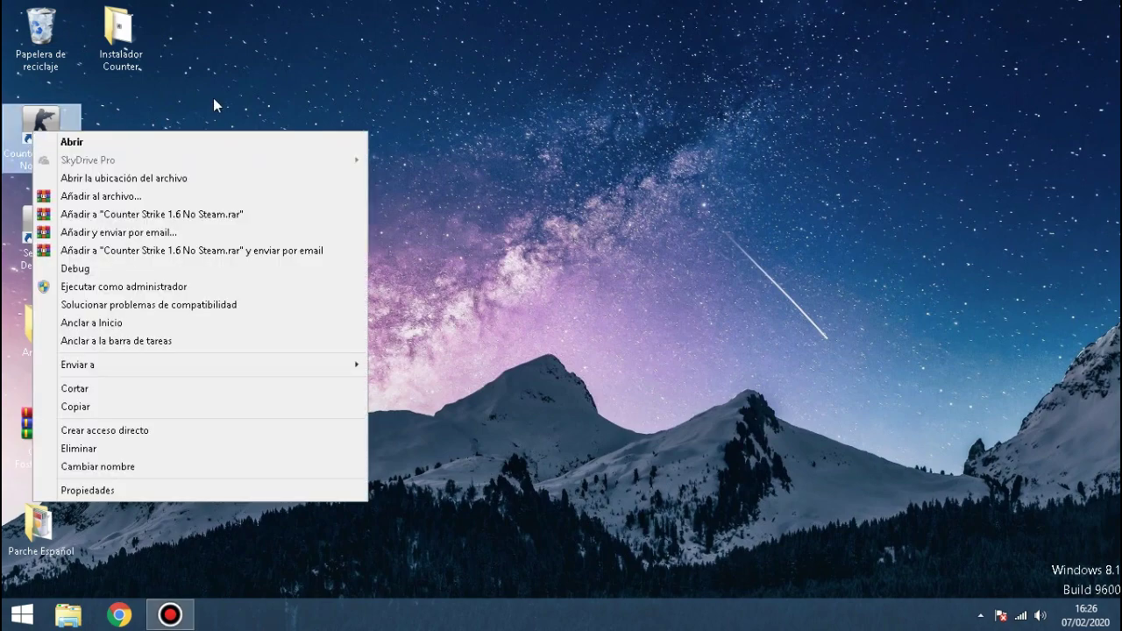
{"action": "left_click", "coordinate": [215, 100]}
{"action": "left_click", "coordinate": [48, 132]}
{"action": "right_click", "coordinate": [62, 130]}
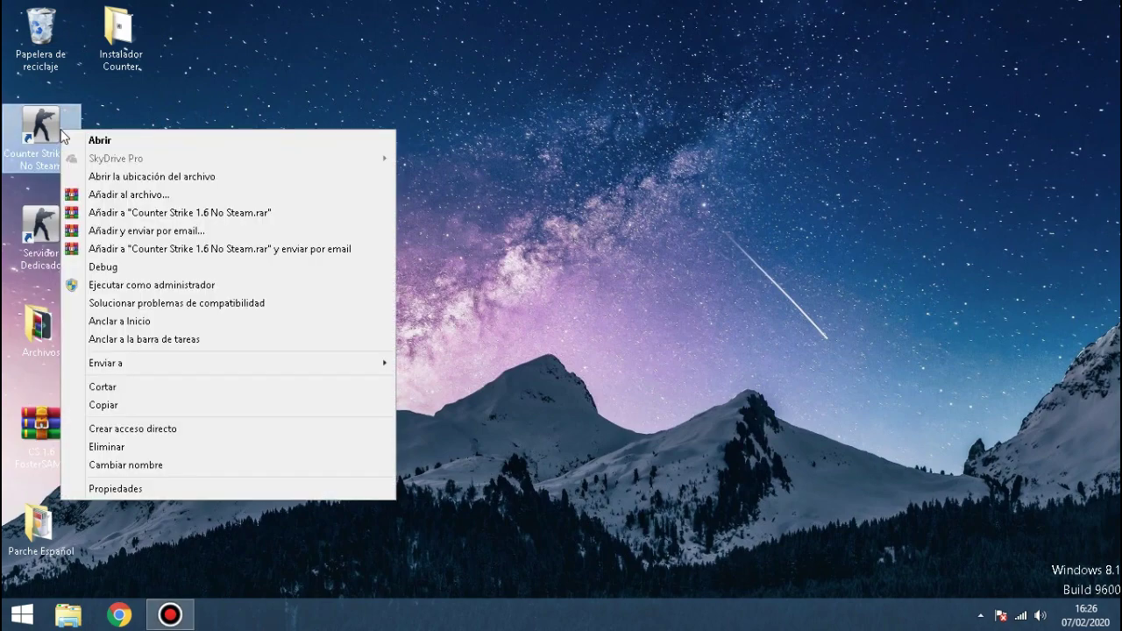
{"action": "left_click", "coordinate": [85, 175]}
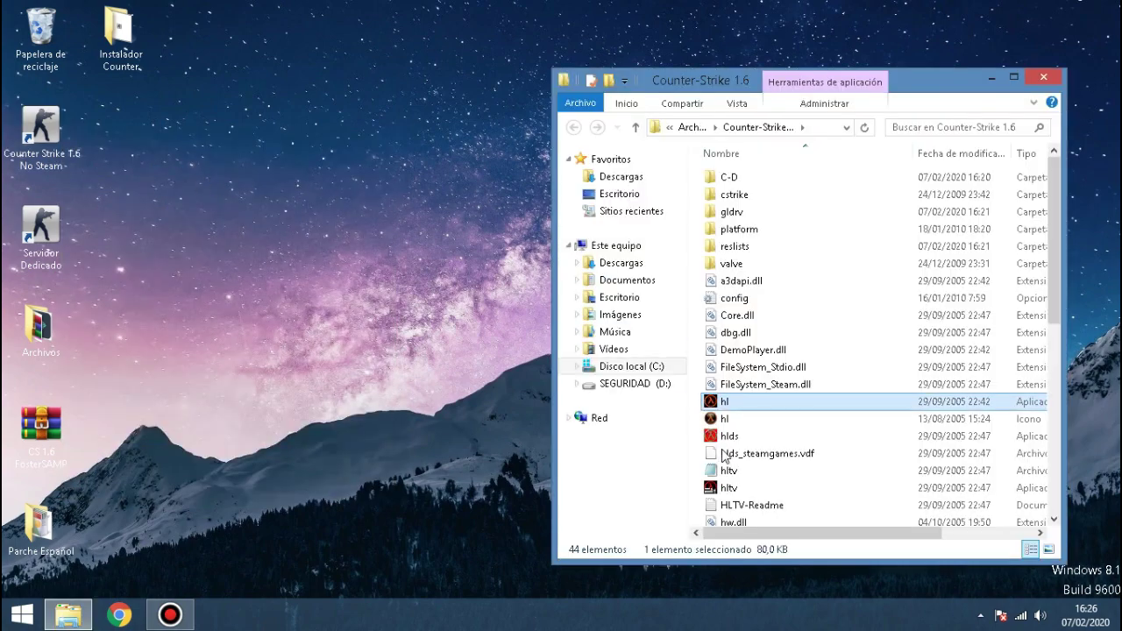
Rename the hl application to hl.exe with administrator permission, and close the game folder.
{"action": "left_click", "coordinate": [726, 401]}
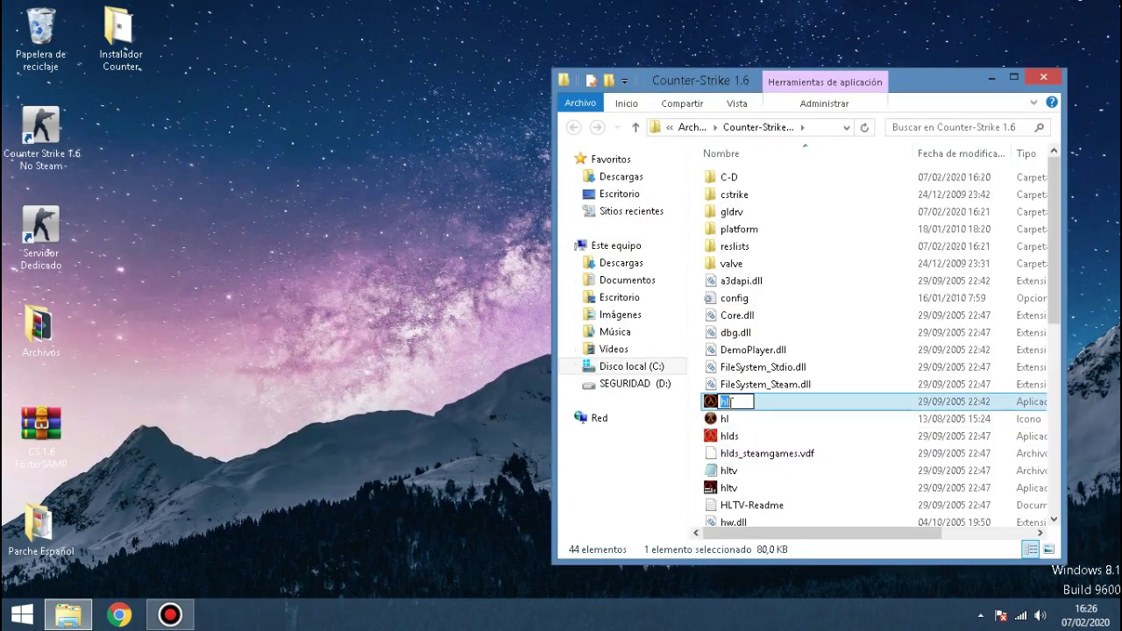
{"action": "type", "text": ".exe"}
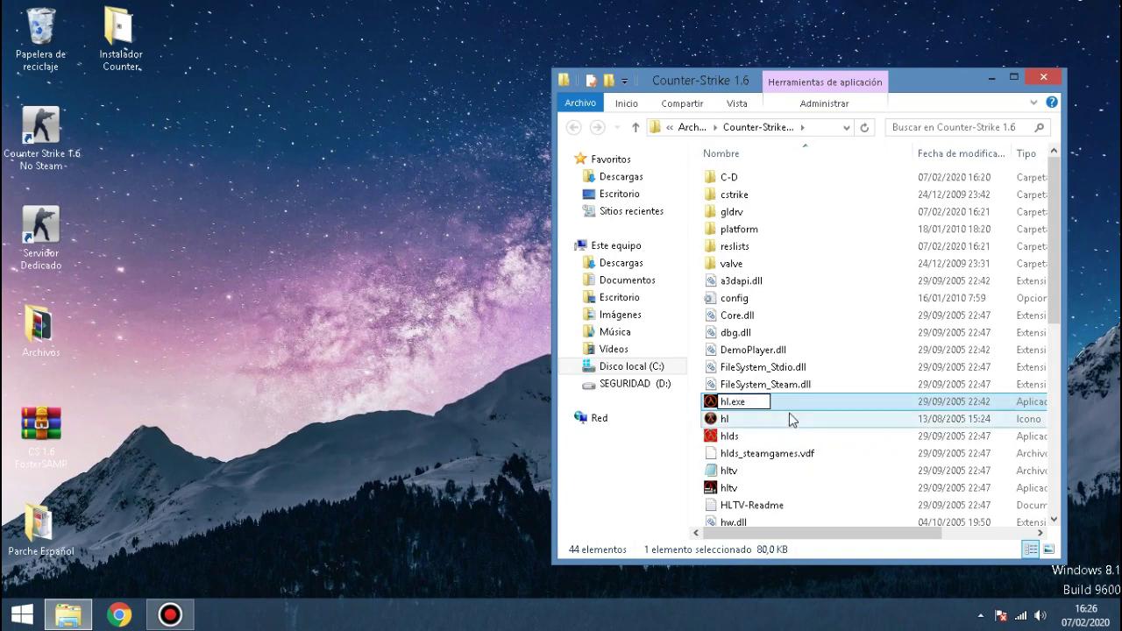
{"action": "key", "text": "Return"}
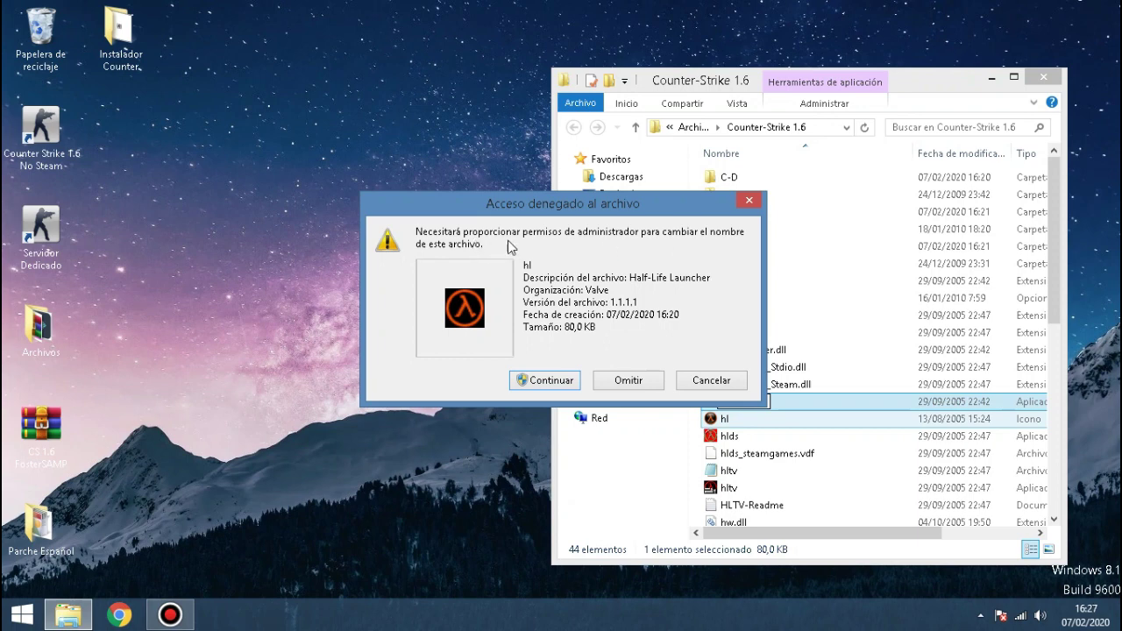
{"action": "left_click", "coordinate": [551, 381]}
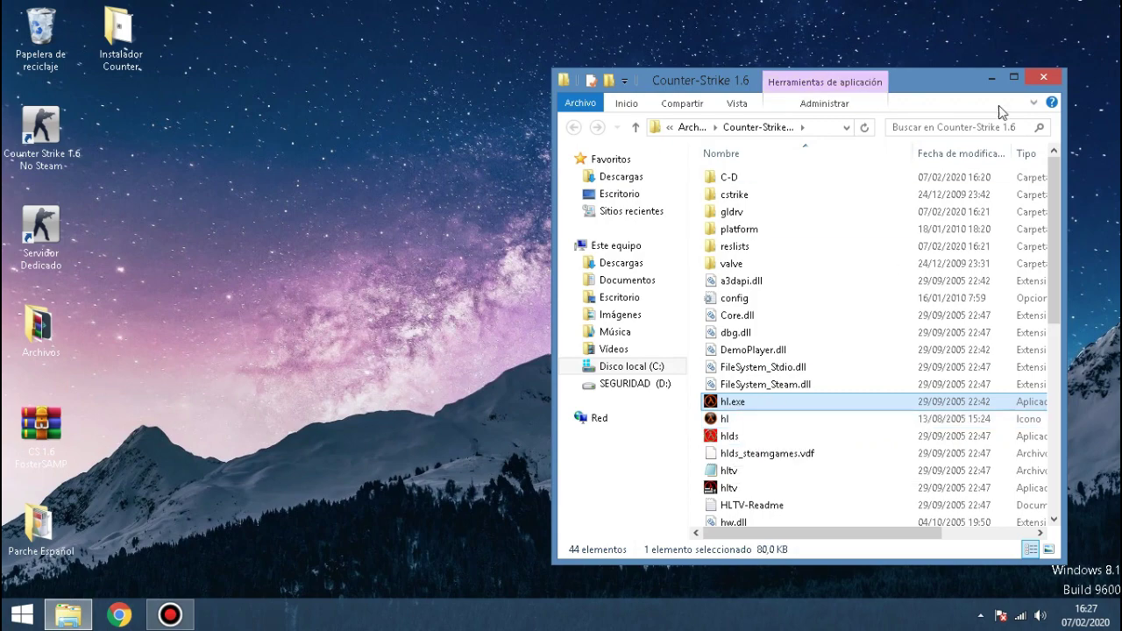
{"action": "left_click", "coordinate": [1036, 79]}
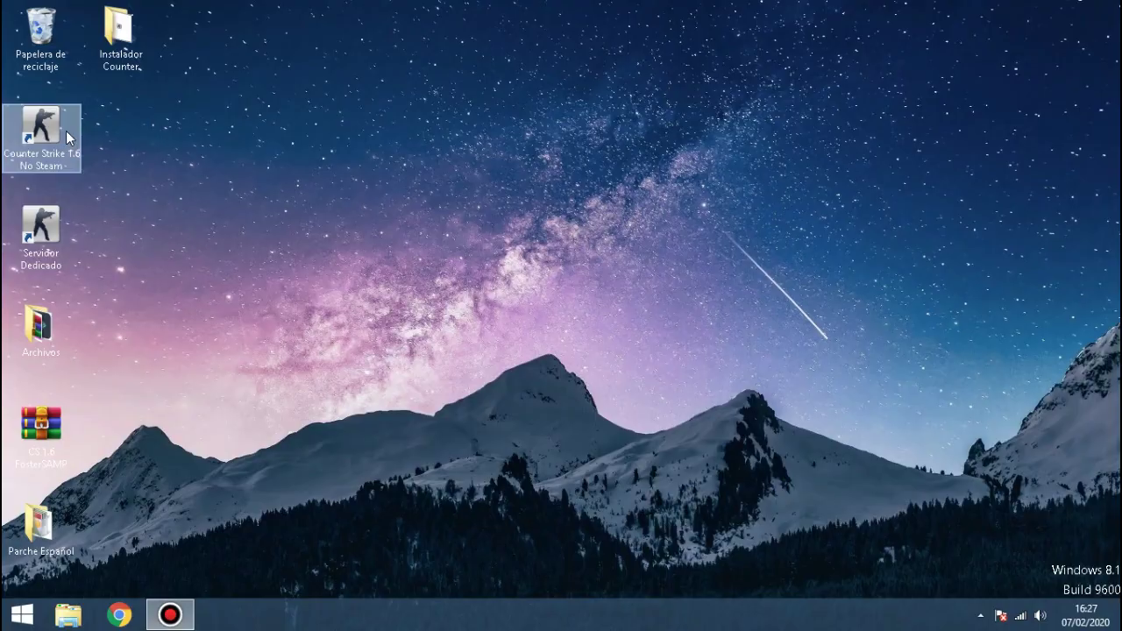
Launch Counter-Strike 1.6 from the desktop and review its multiplayer, keyboard, mouse and sound options, leaving without changes.
{"action": "double_click", "coordinate": [41, 132]}
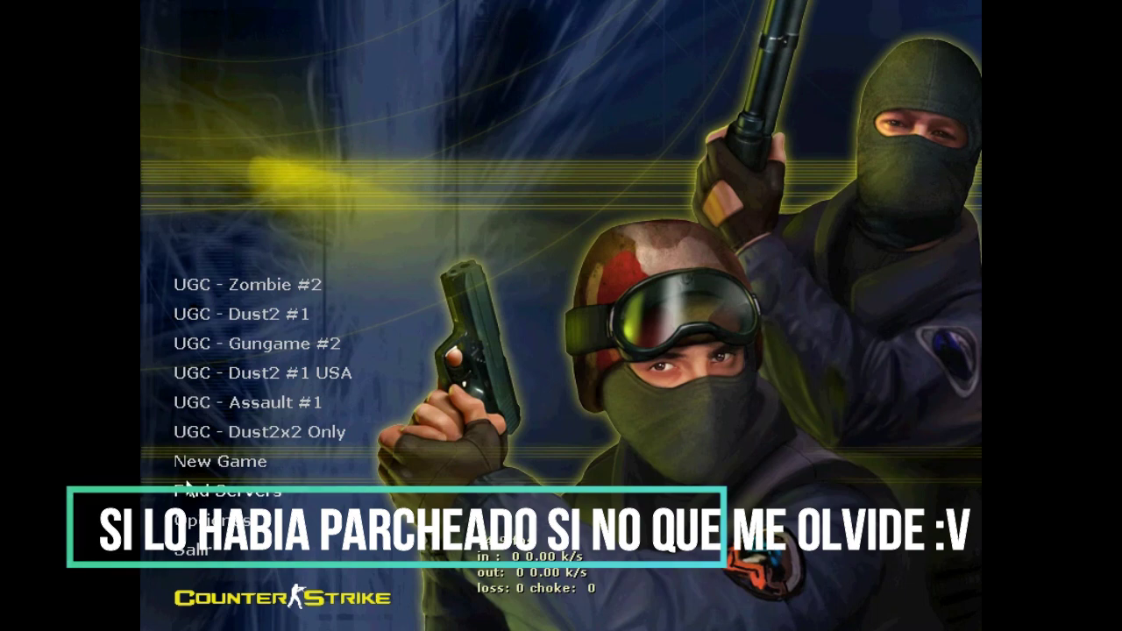
{"action": "left_click", "coordinate": [220, 523]}
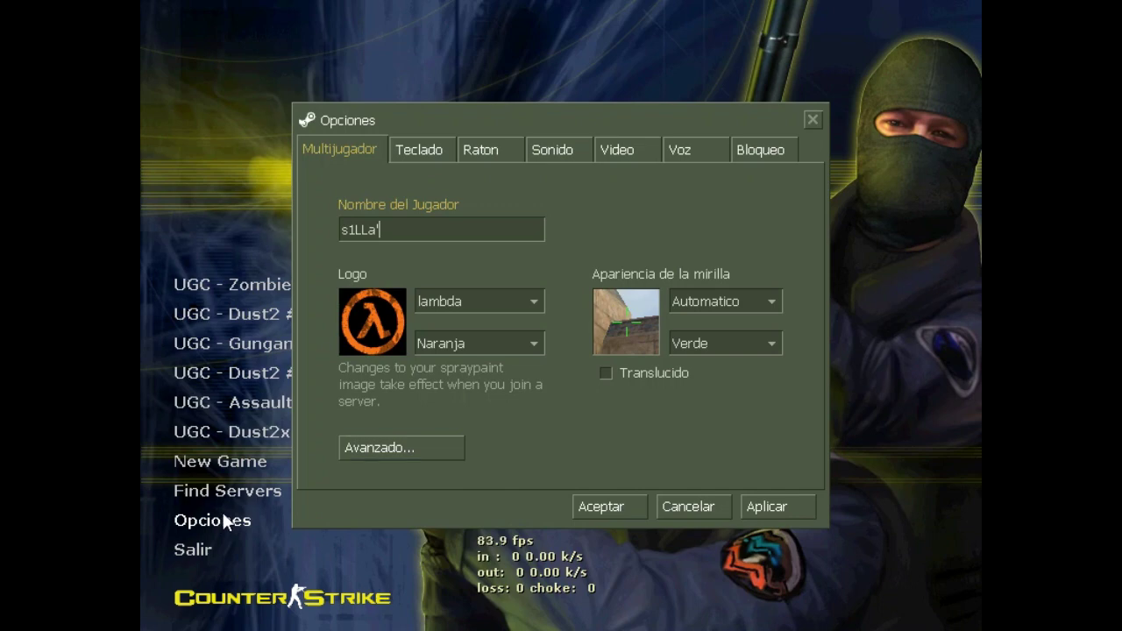
{"action": "left_click", "coordinate": [430, 156]}
{"action": "left_click", "coordinate": [474, 149]}
{"action": "left_click", "coordinate": [553, 147]}
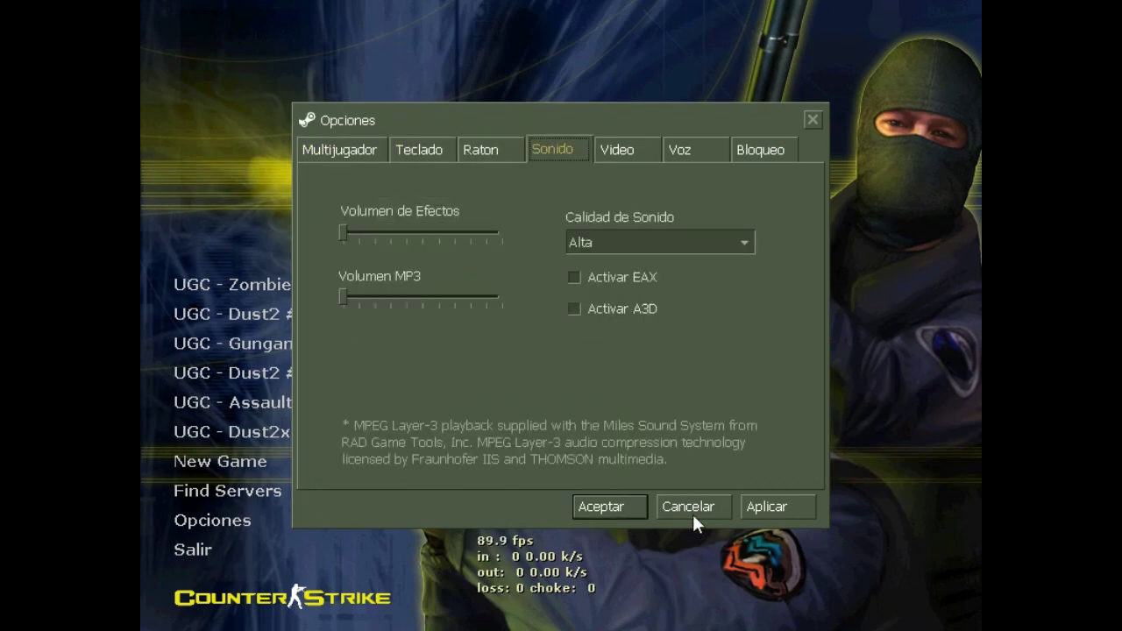
{"action": "left_click", "coordinate": [718, 510]}
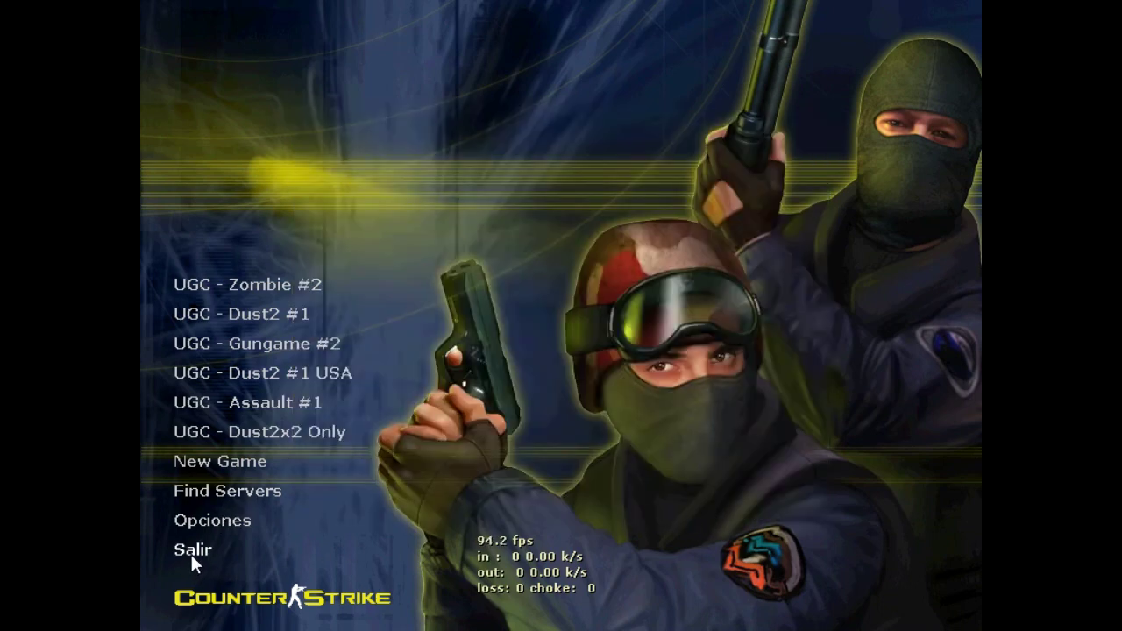
Browse the favourite and Internet game servers in the server browser, and close it.
{"action": "left_click", "coordinate": [233, 490]}
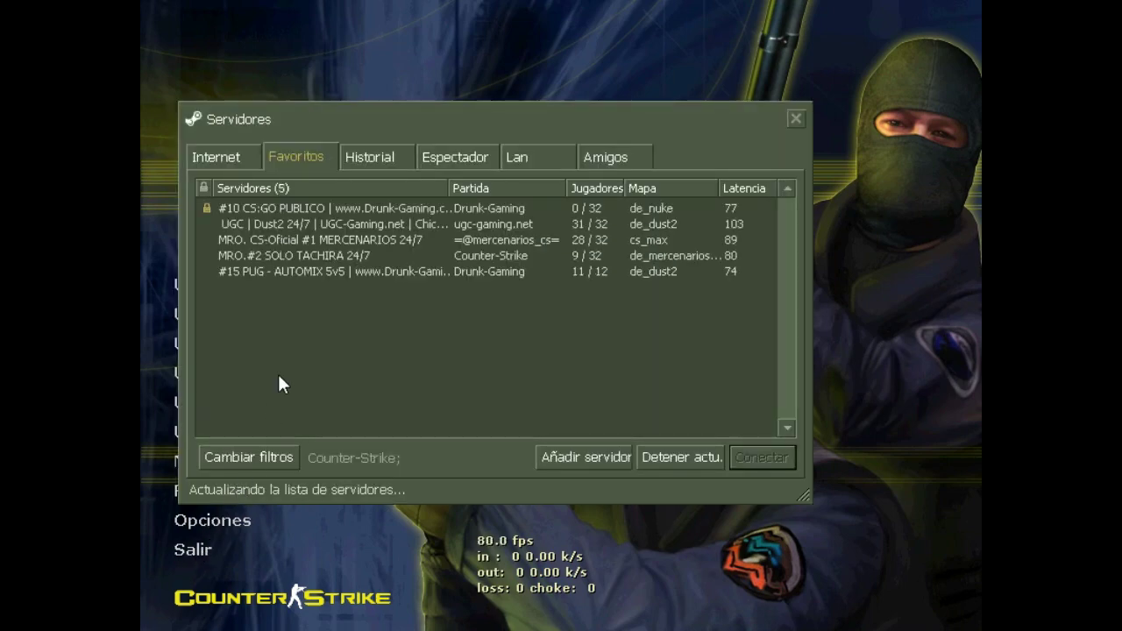
{"action": "left_click", "coordinate": [217, 158]}
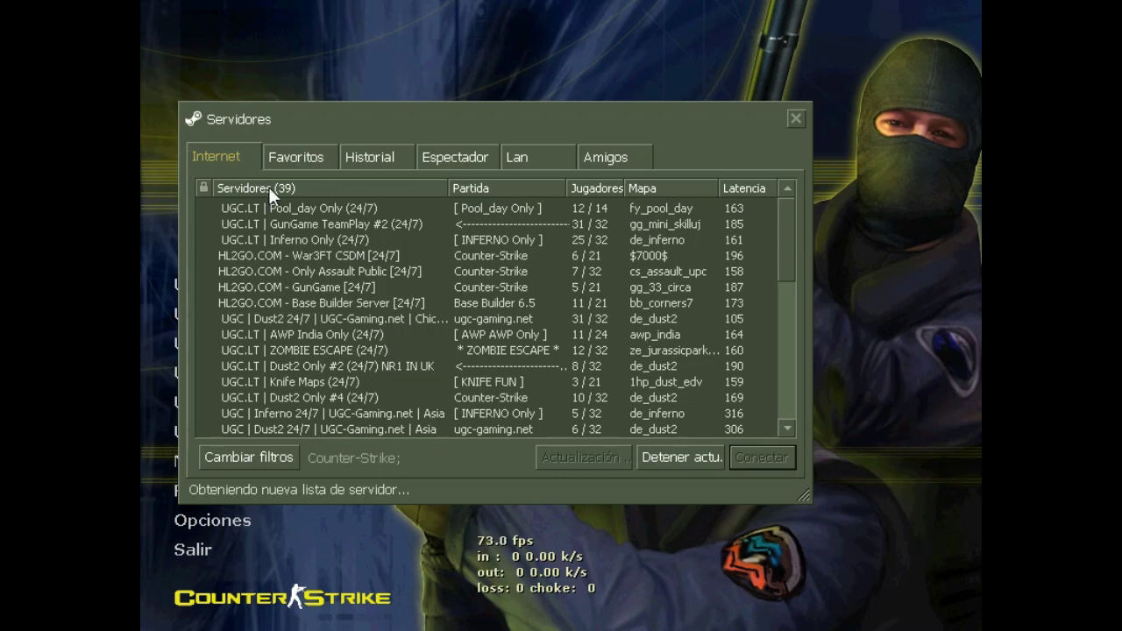
{"action": "scroll", "coordinate": [784, 249], "scroll_direction": "down", "scroll_amount": 3}
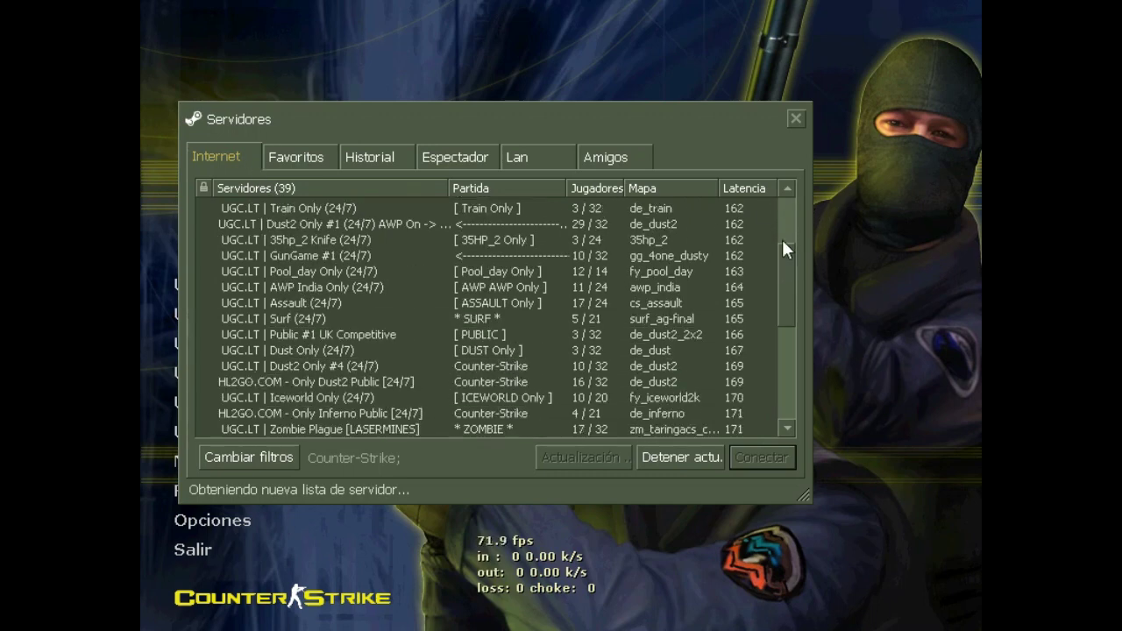
{"action": "scroll", "coordinate": [785, 243], "scroll_direction": "up", "scroll_amount": 3}
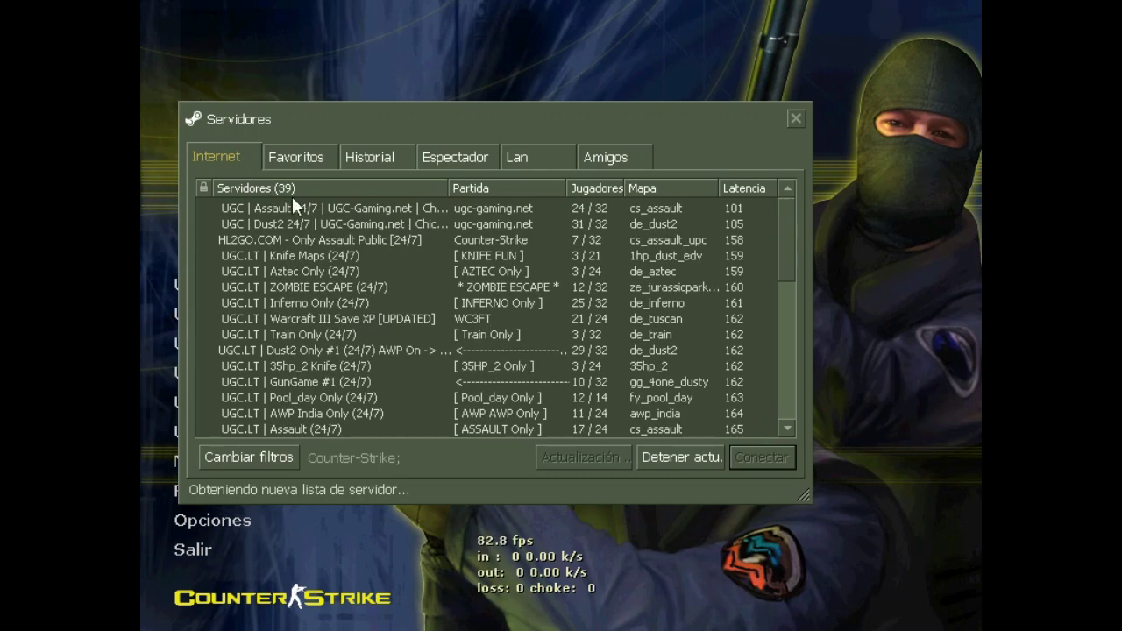
{"action": "left_click", "coordinate": [794, 118]}
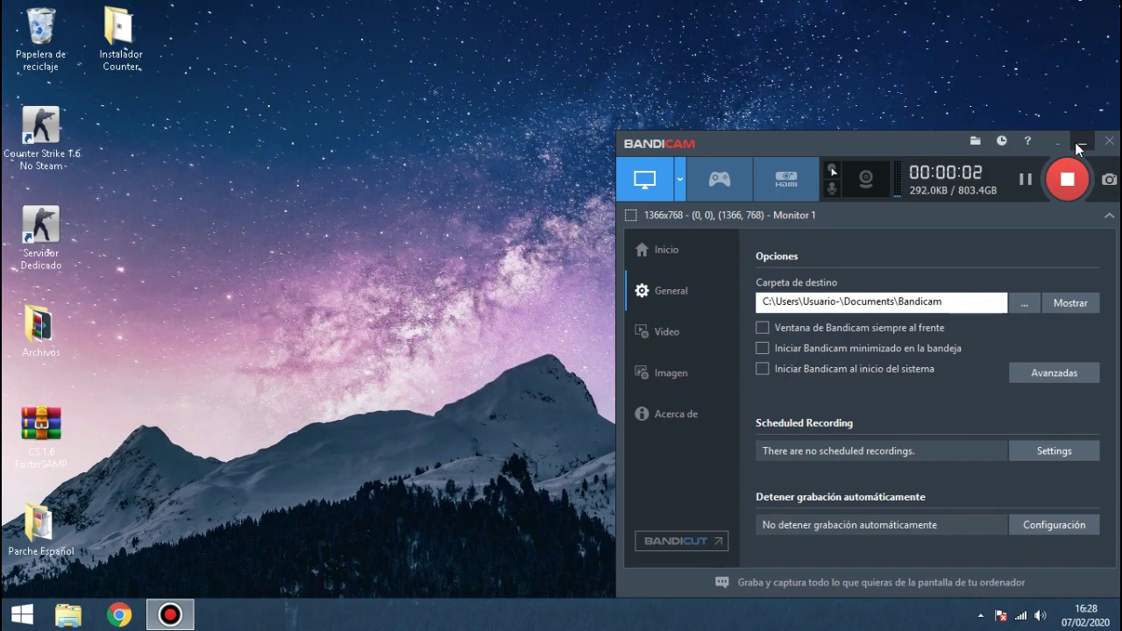
Minimize the recorder window, switch to Chrome, and search the web for "Gametraker cs 1.6".
{"action": "left_click", "coordinate": [1078, 143]}
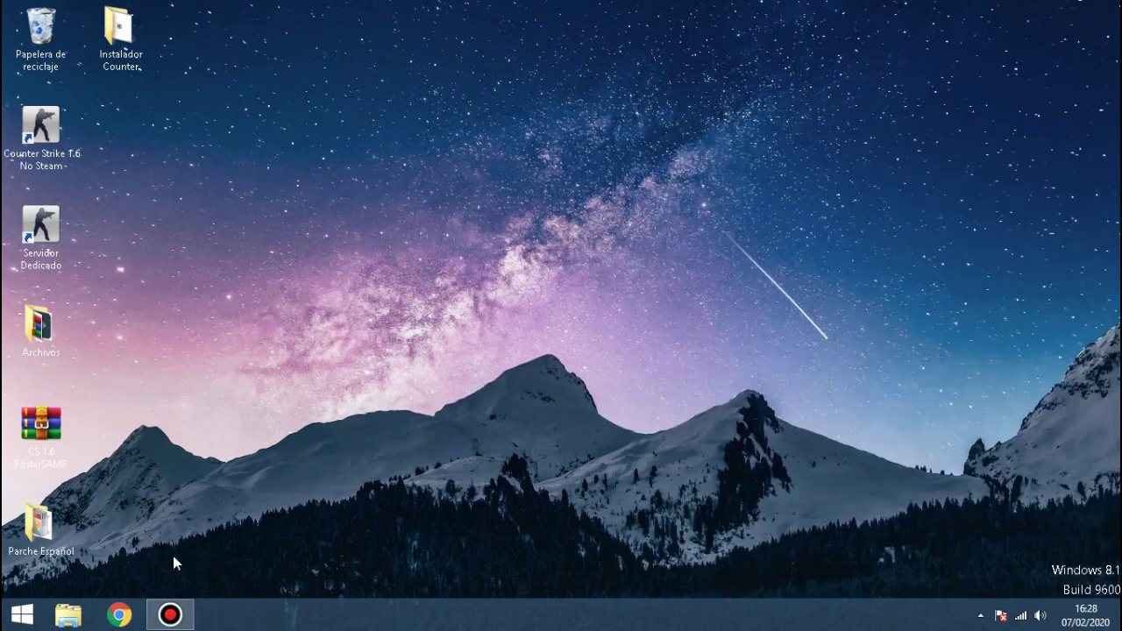
{"action": "left_click", "coordinate": [130, 616]}
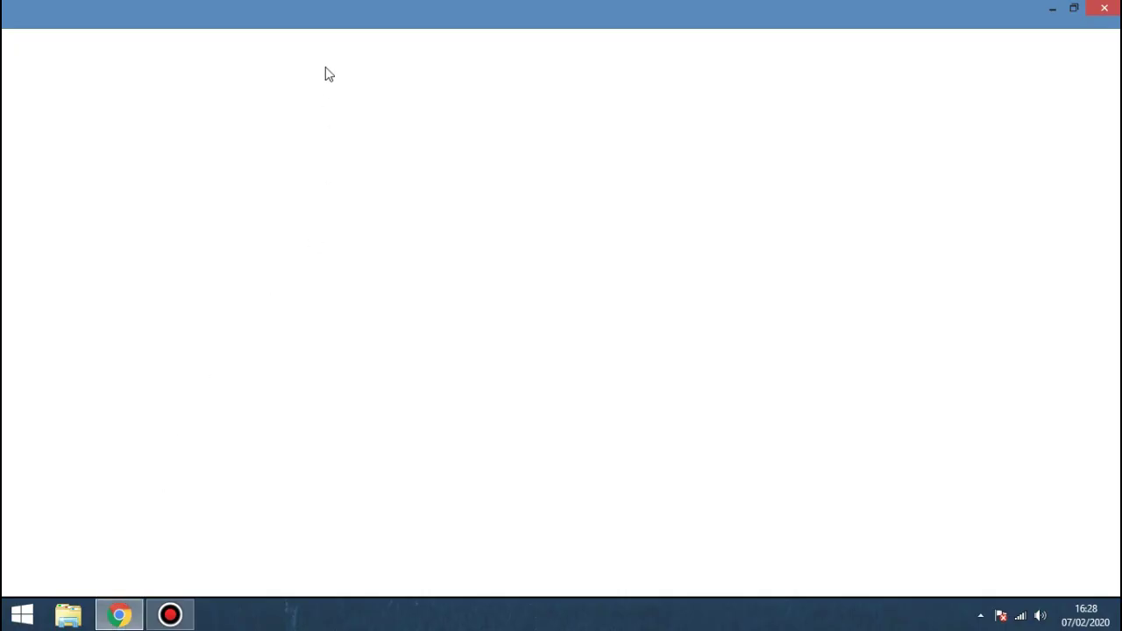
{"action": "type", "text": "Gametr"}
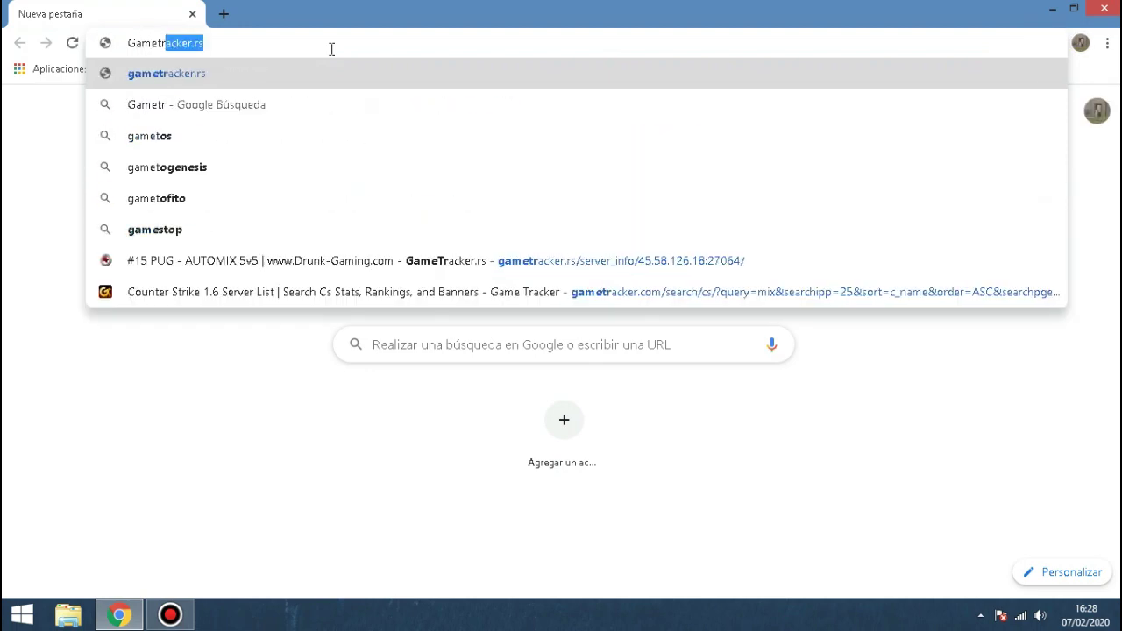
{"action": "type", "text": "aker cs 1.6"}
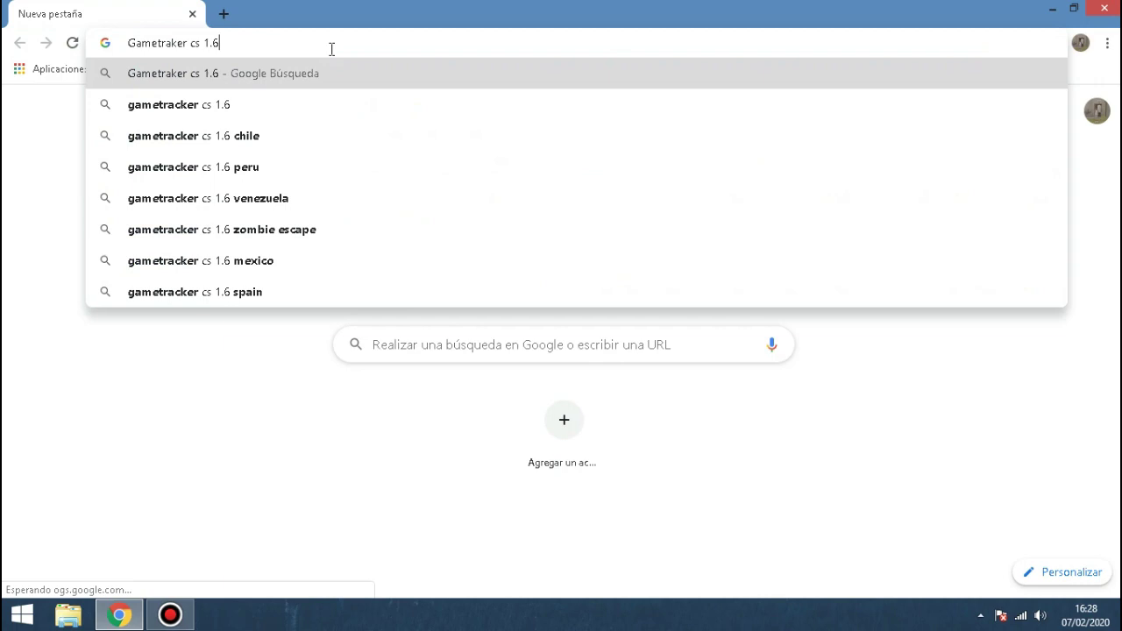
{"action": "key", "text": "Return"}
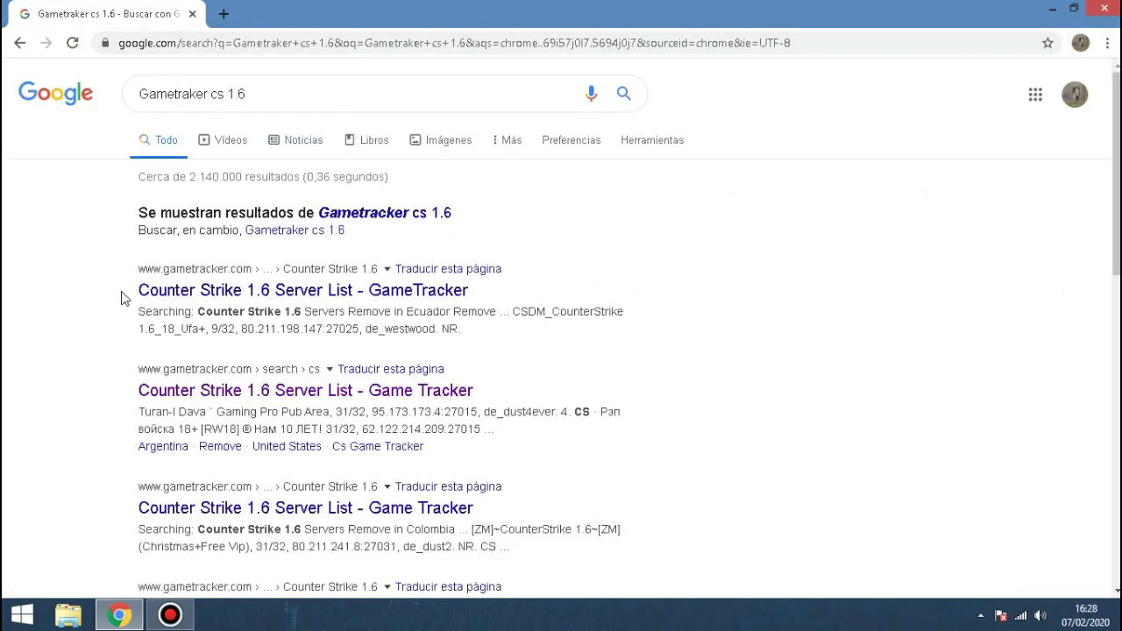
Open the first GameTracker result for the Counter Strike 1.6 server list and filter the servers by location to Venezuela.
{"action": "left_click", "coordinate": [186, 300]}
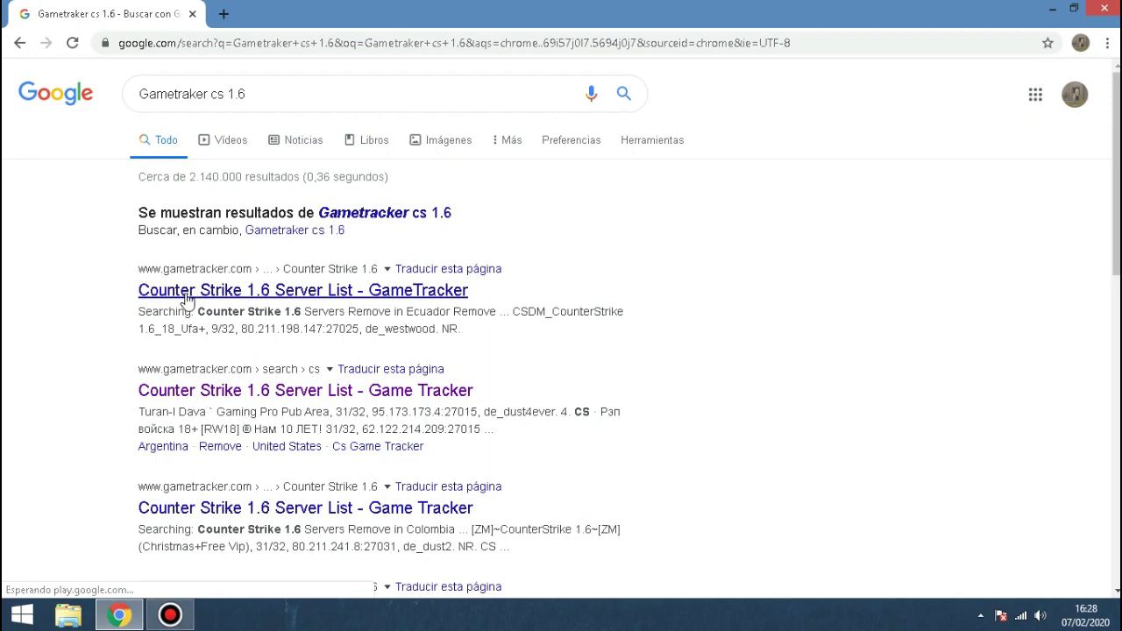
{"action": "left_click", "coordinate": [323, 300]}
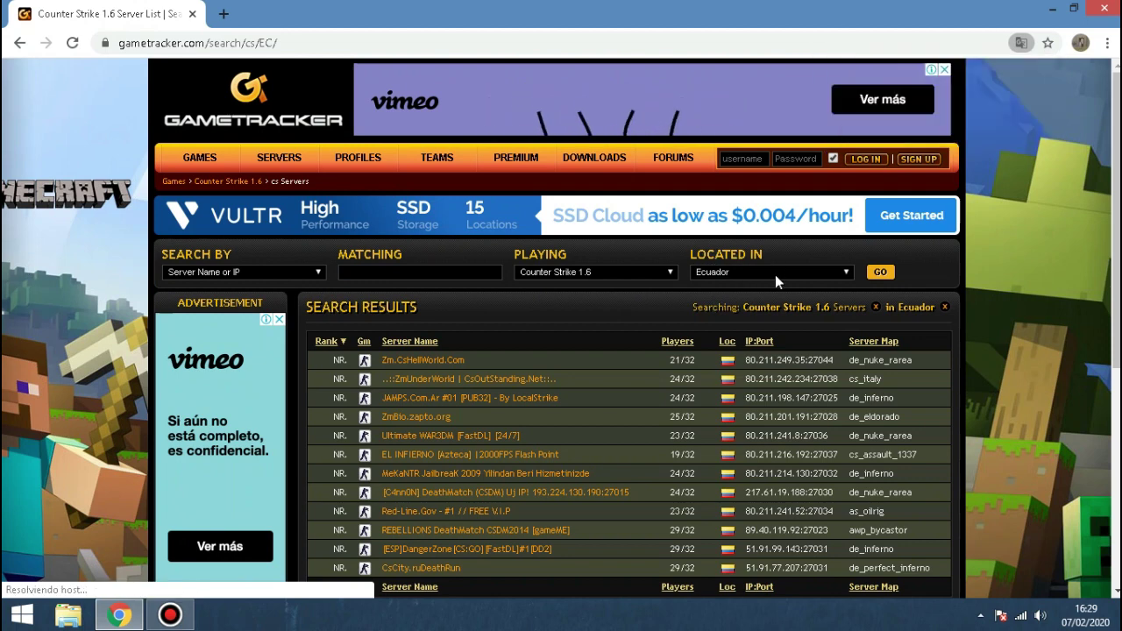
{"action": "left_click", "coordinate": [775, 272]}
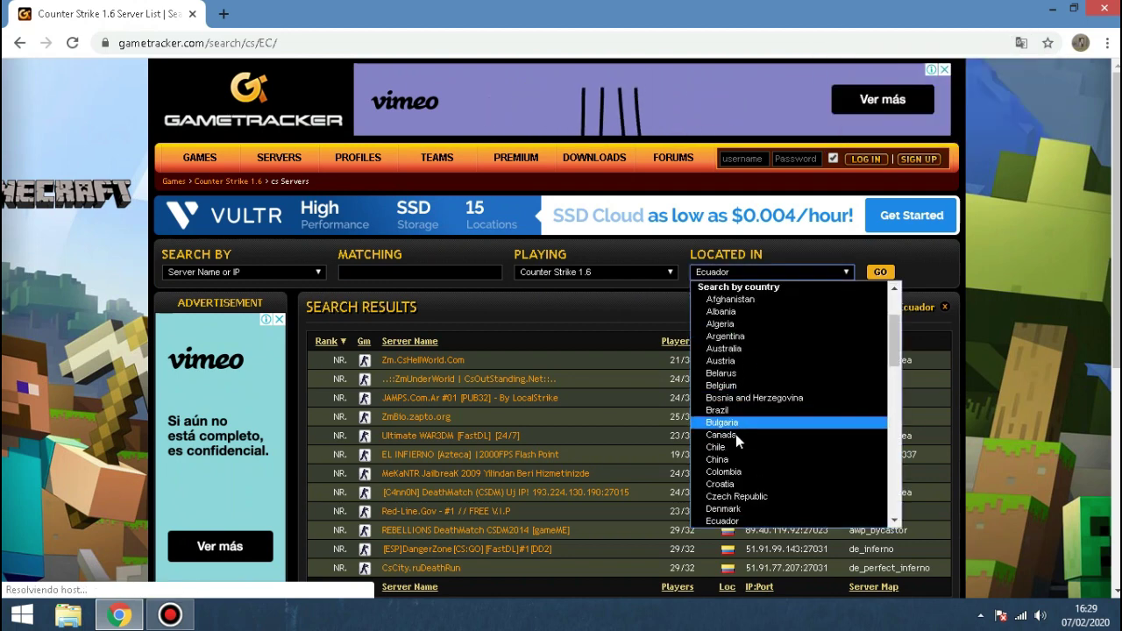
{"action": "scroll", "coordinate": [763, 457], "scroll_direction": "down", "scroll_amount": 5}
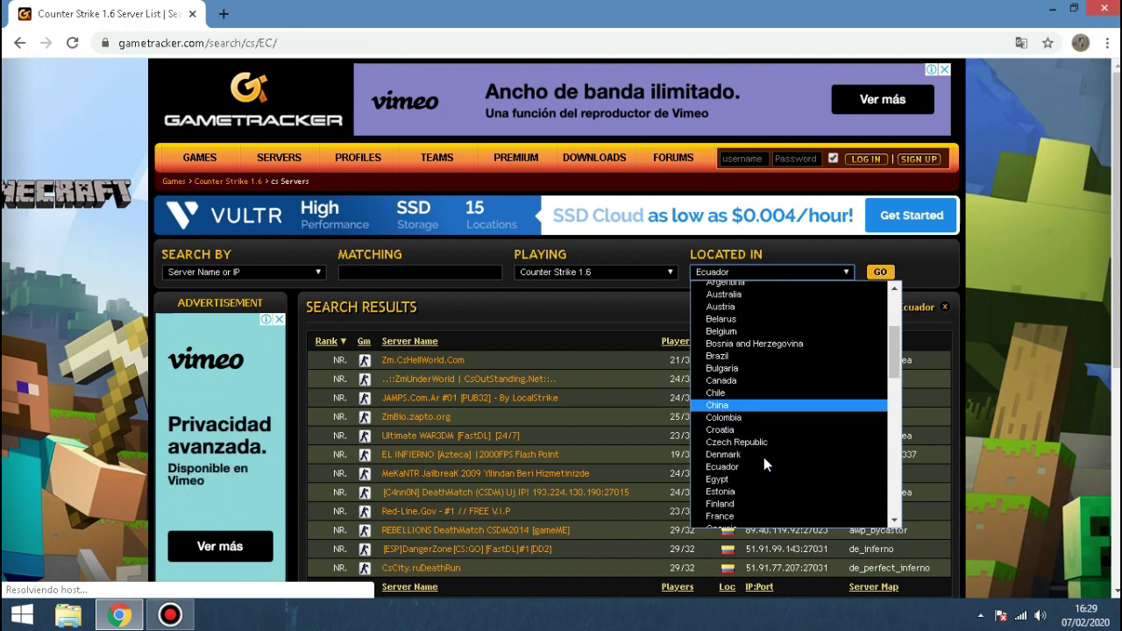
{"action": "scroll", "coordinate": [761, 432], "scroll_direction": "down", "scroll_amount": 5}
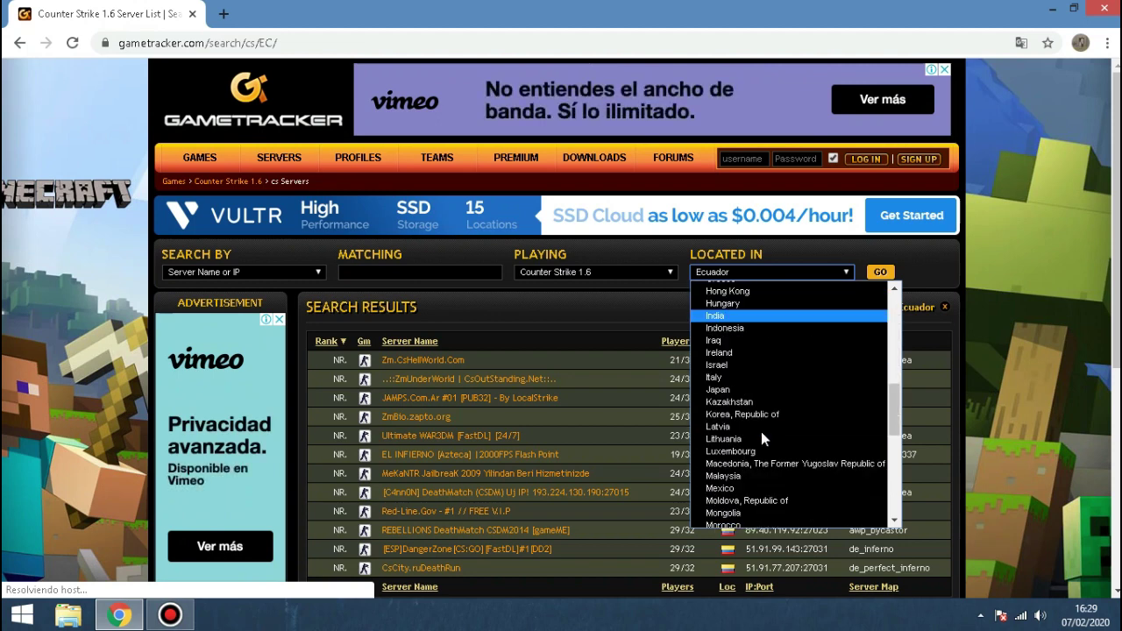
{"action": "scroll", "coordinate": [884, 472], "scroll_direction": "down", "scroll_amount": 10}
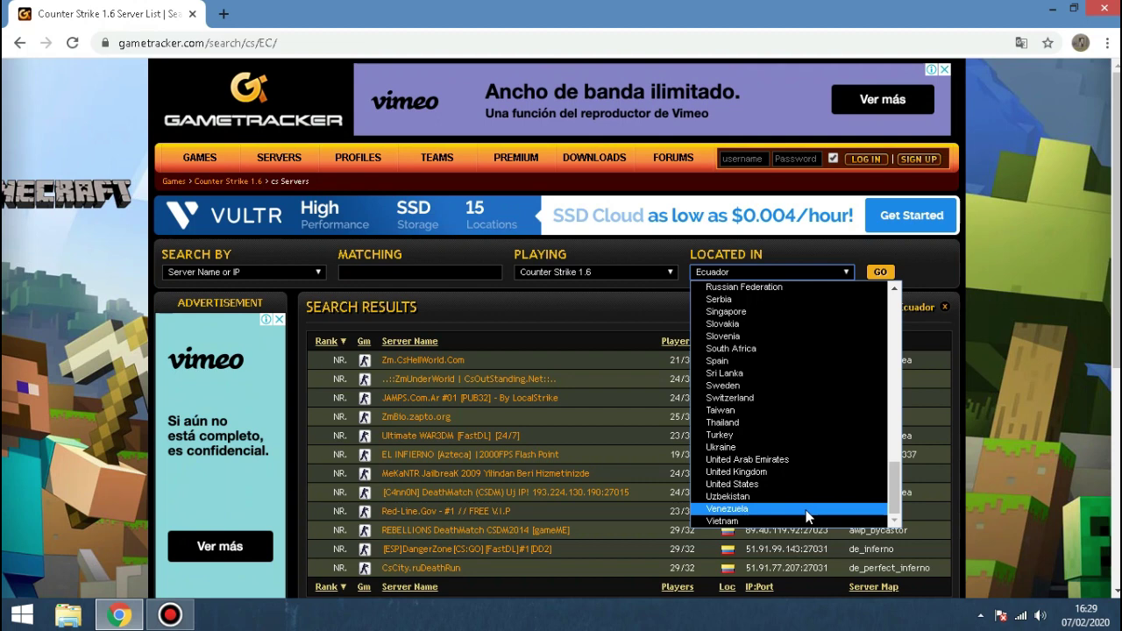
{"action": "left_click", "coordinate": [808, 509]}
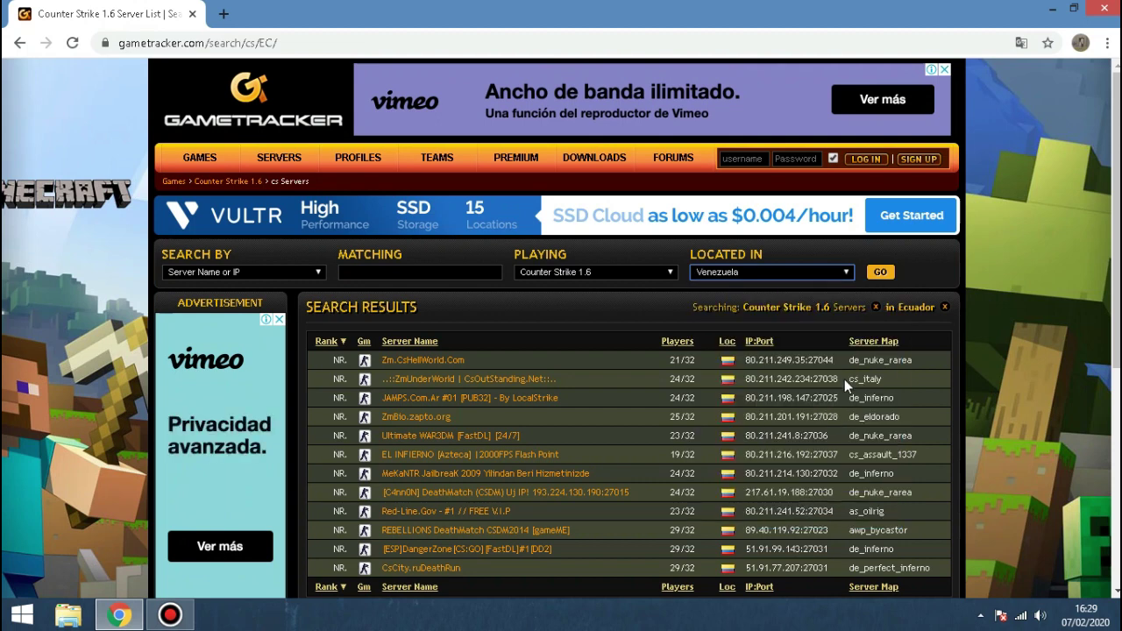
{"action": "left_click", "coordinate": [881, 274]}
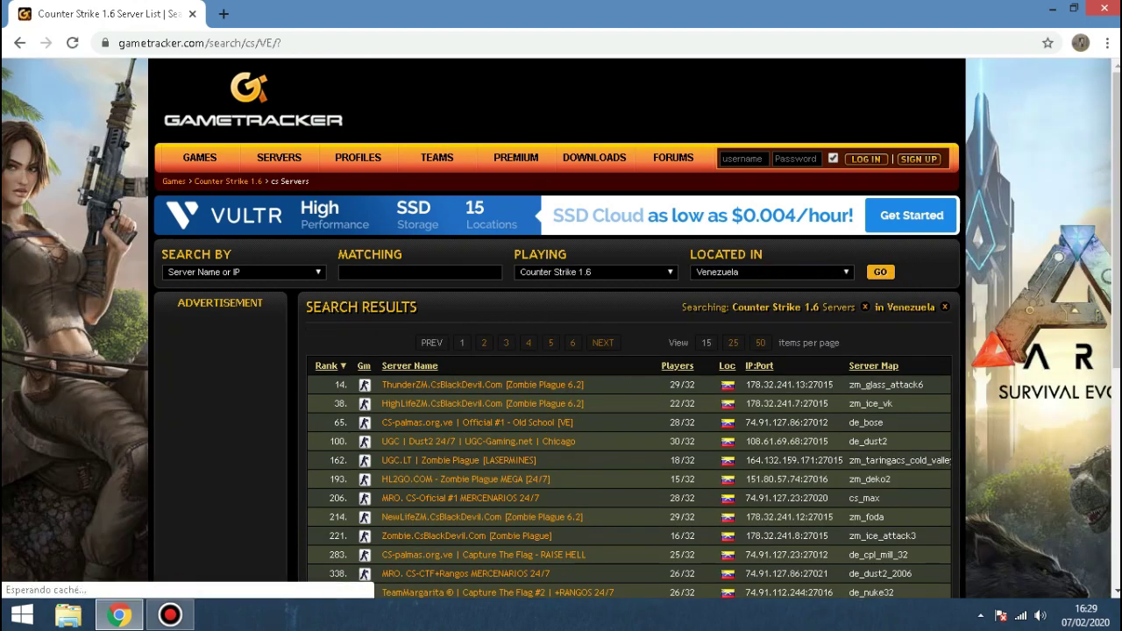
Review the names, players, IP addresses and maps of the listed Venezuelan servers, and close the browser.
{"action": "scroll", "coordinate": [200, 311], "scroll_direction": "down", "scroll_amount": 2}
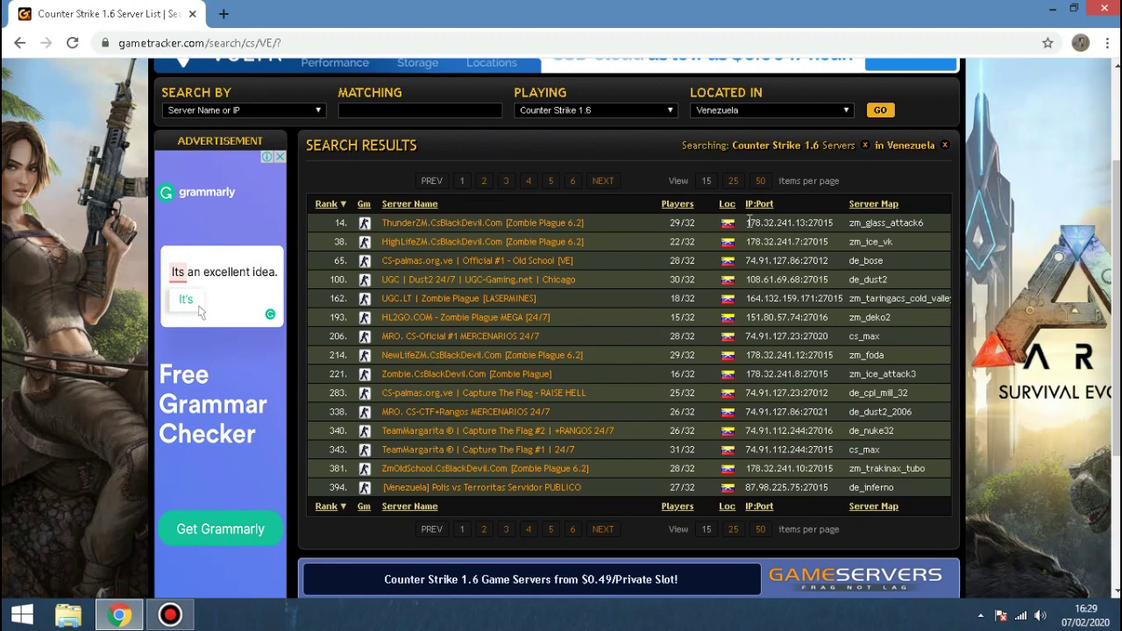
{"action": "scroll", "coordinate": [1118, 216], "scroll_direction": "up", "scroll_amount": 1}
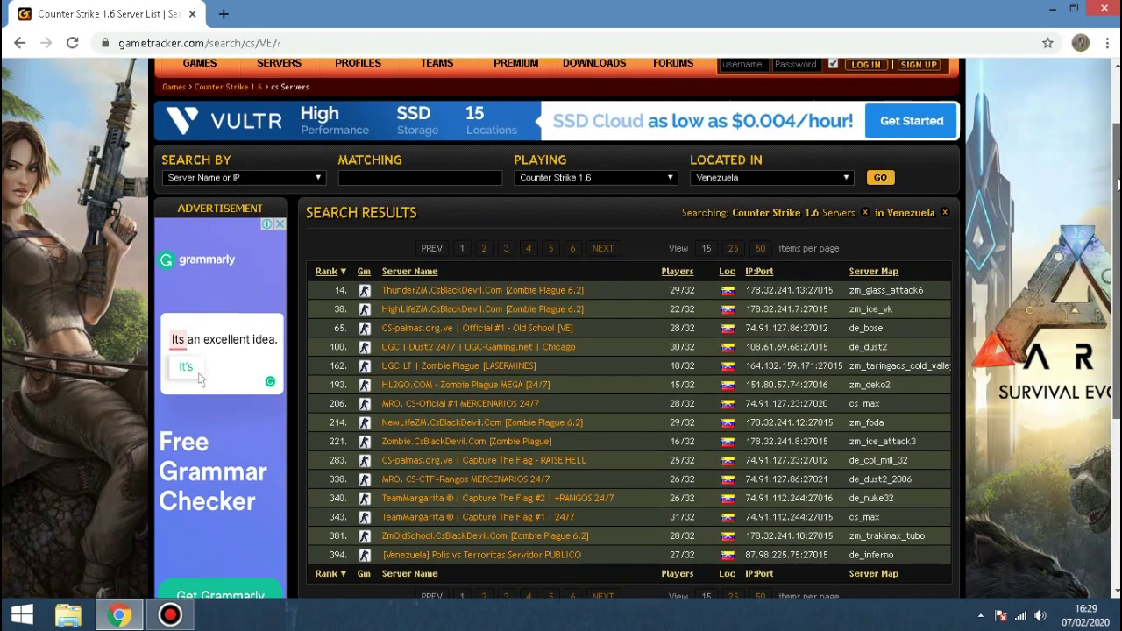
{"action": "scroll", "coordinate": [1118, 217], "scroll_direction": "down", "scroll_amount": 1}
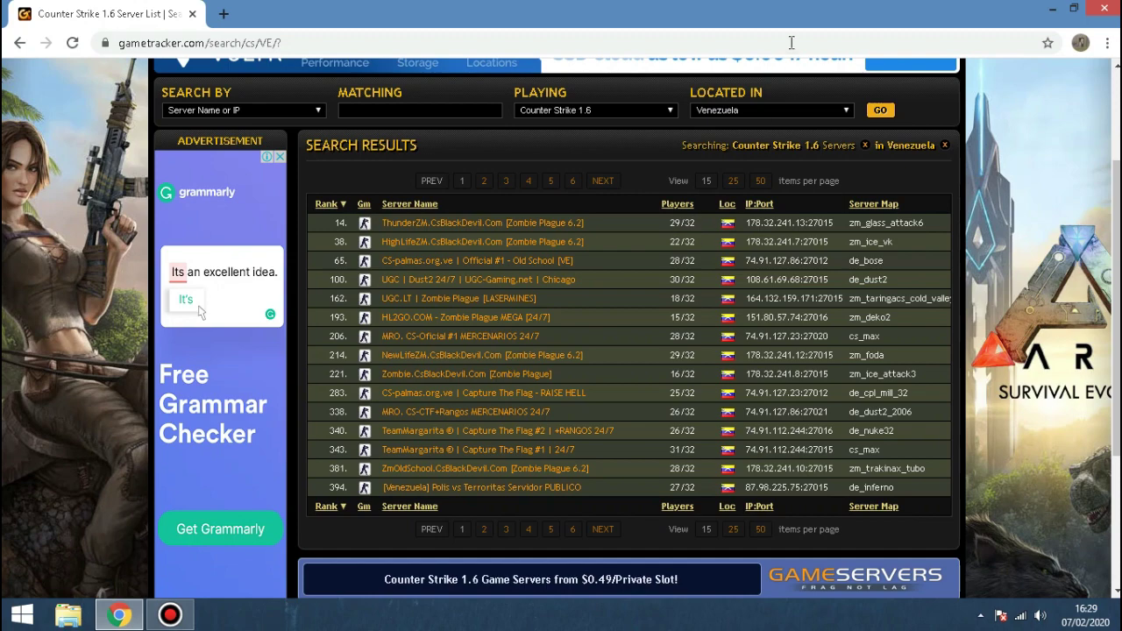
{"action": "left_click", "coordinate": [1104, 8]}
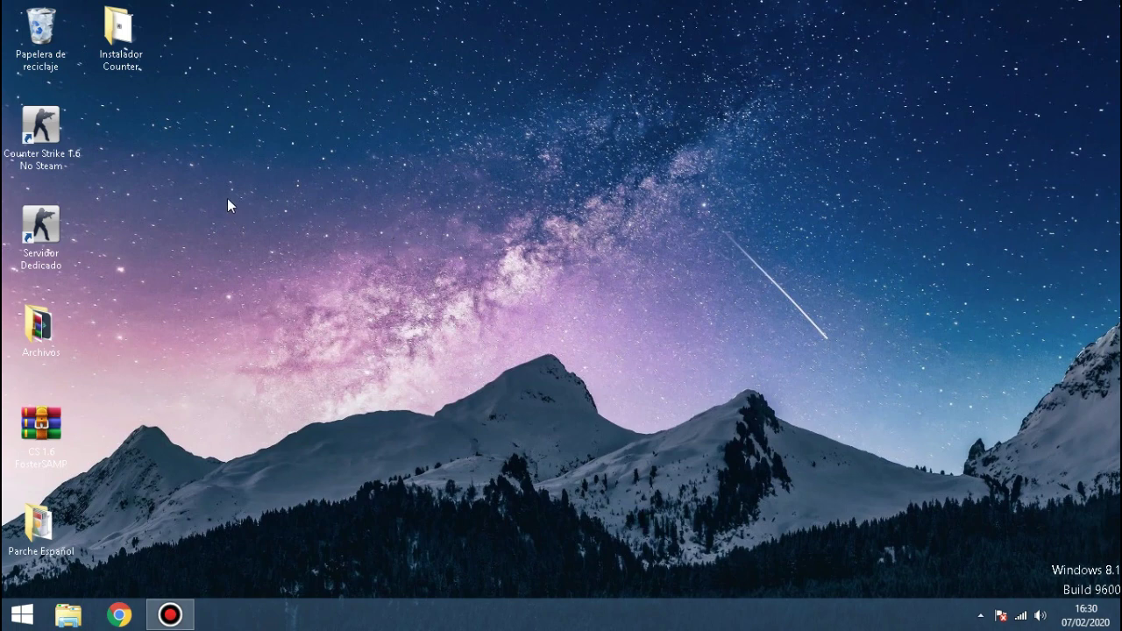
{"action": "left_click", "coordinate": [170, 614]}
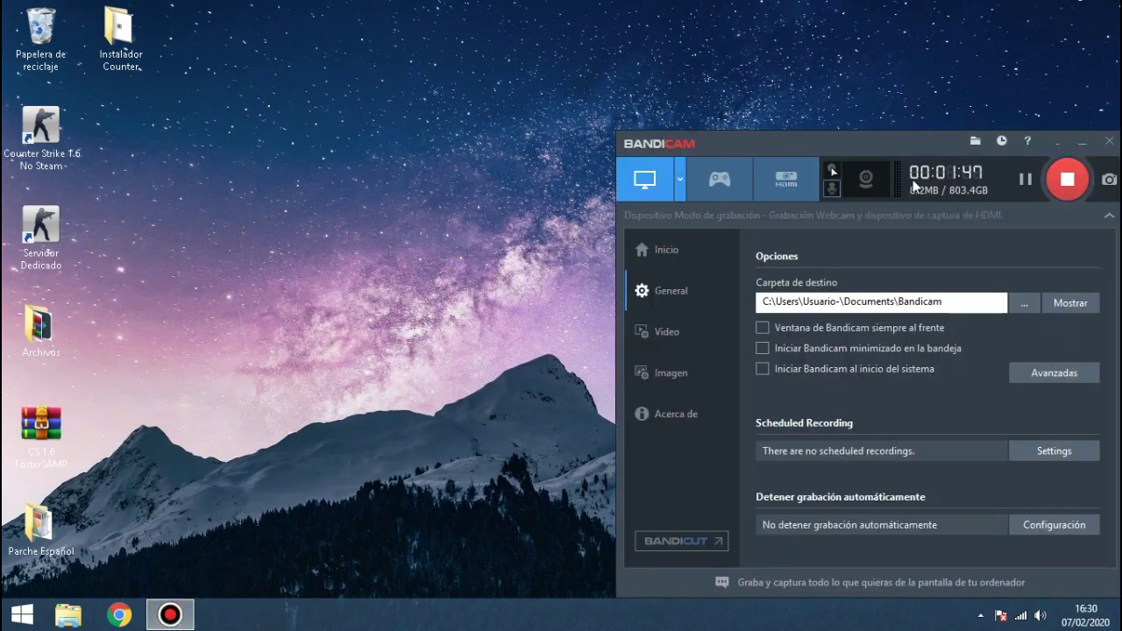
{"action": "left_click", "coordinate": [1082, 177]}
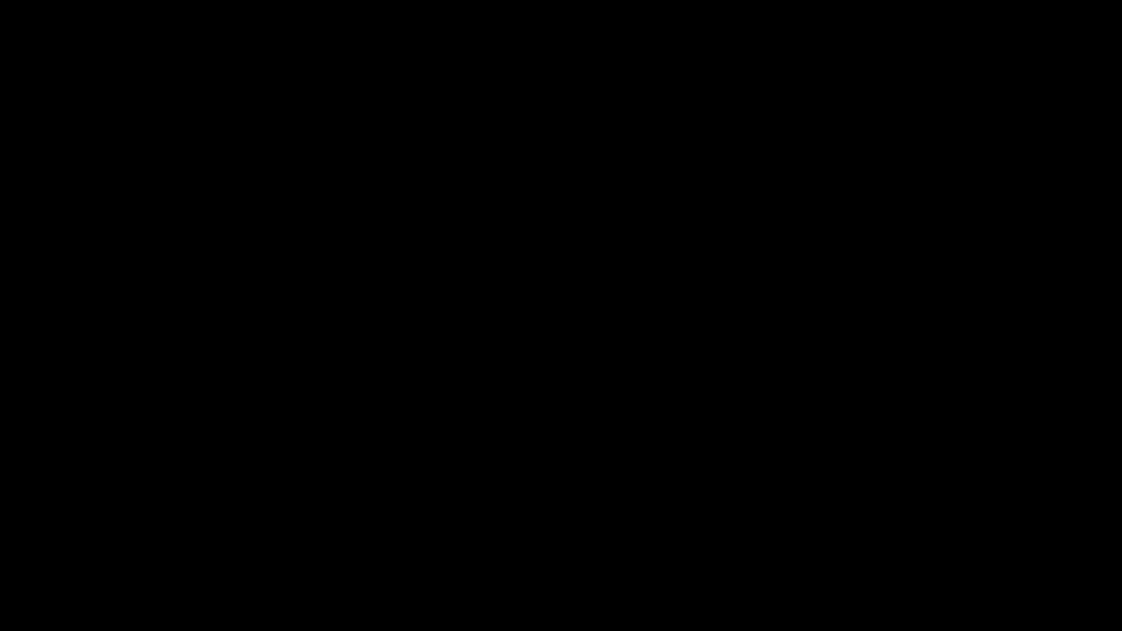